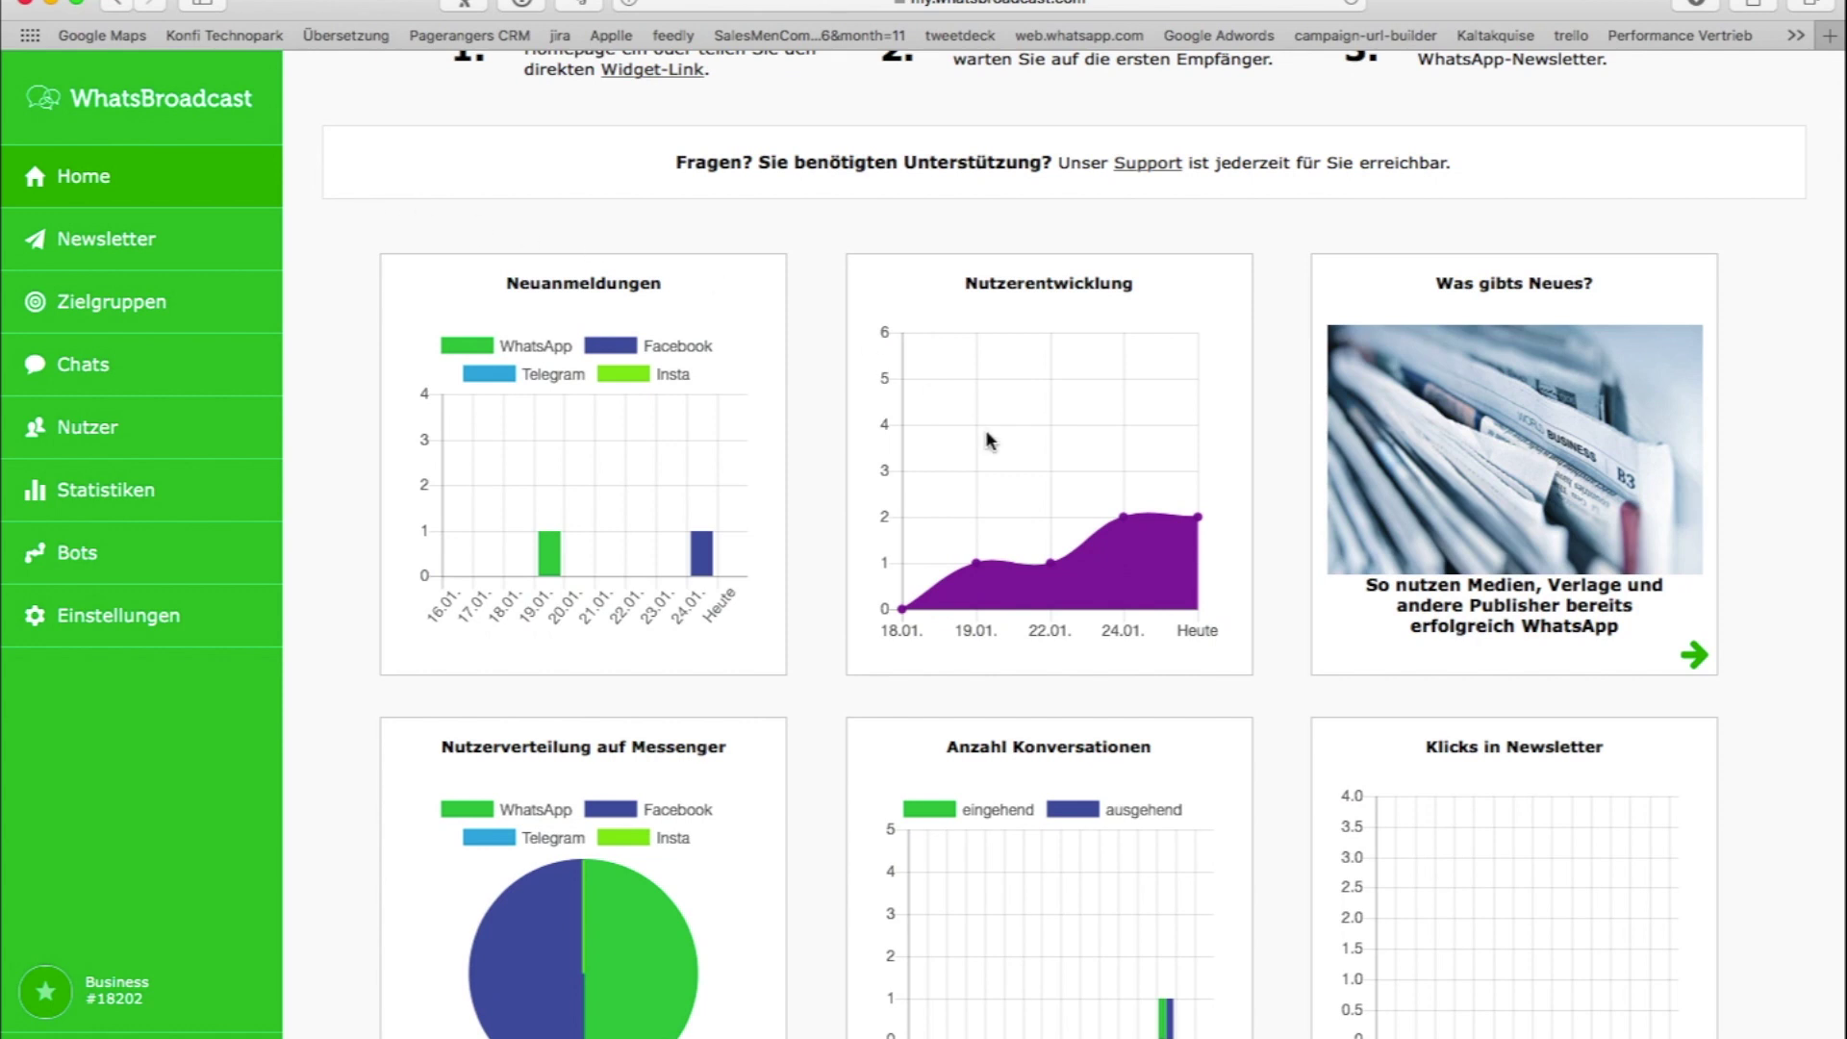
Look over the dashboard charts and draft a new newsletter with the text "Text verfassen"
{"action": "scroll", "coordinate": [1277, 655], "scroll_direction": "down", "scroll_amount": 3}
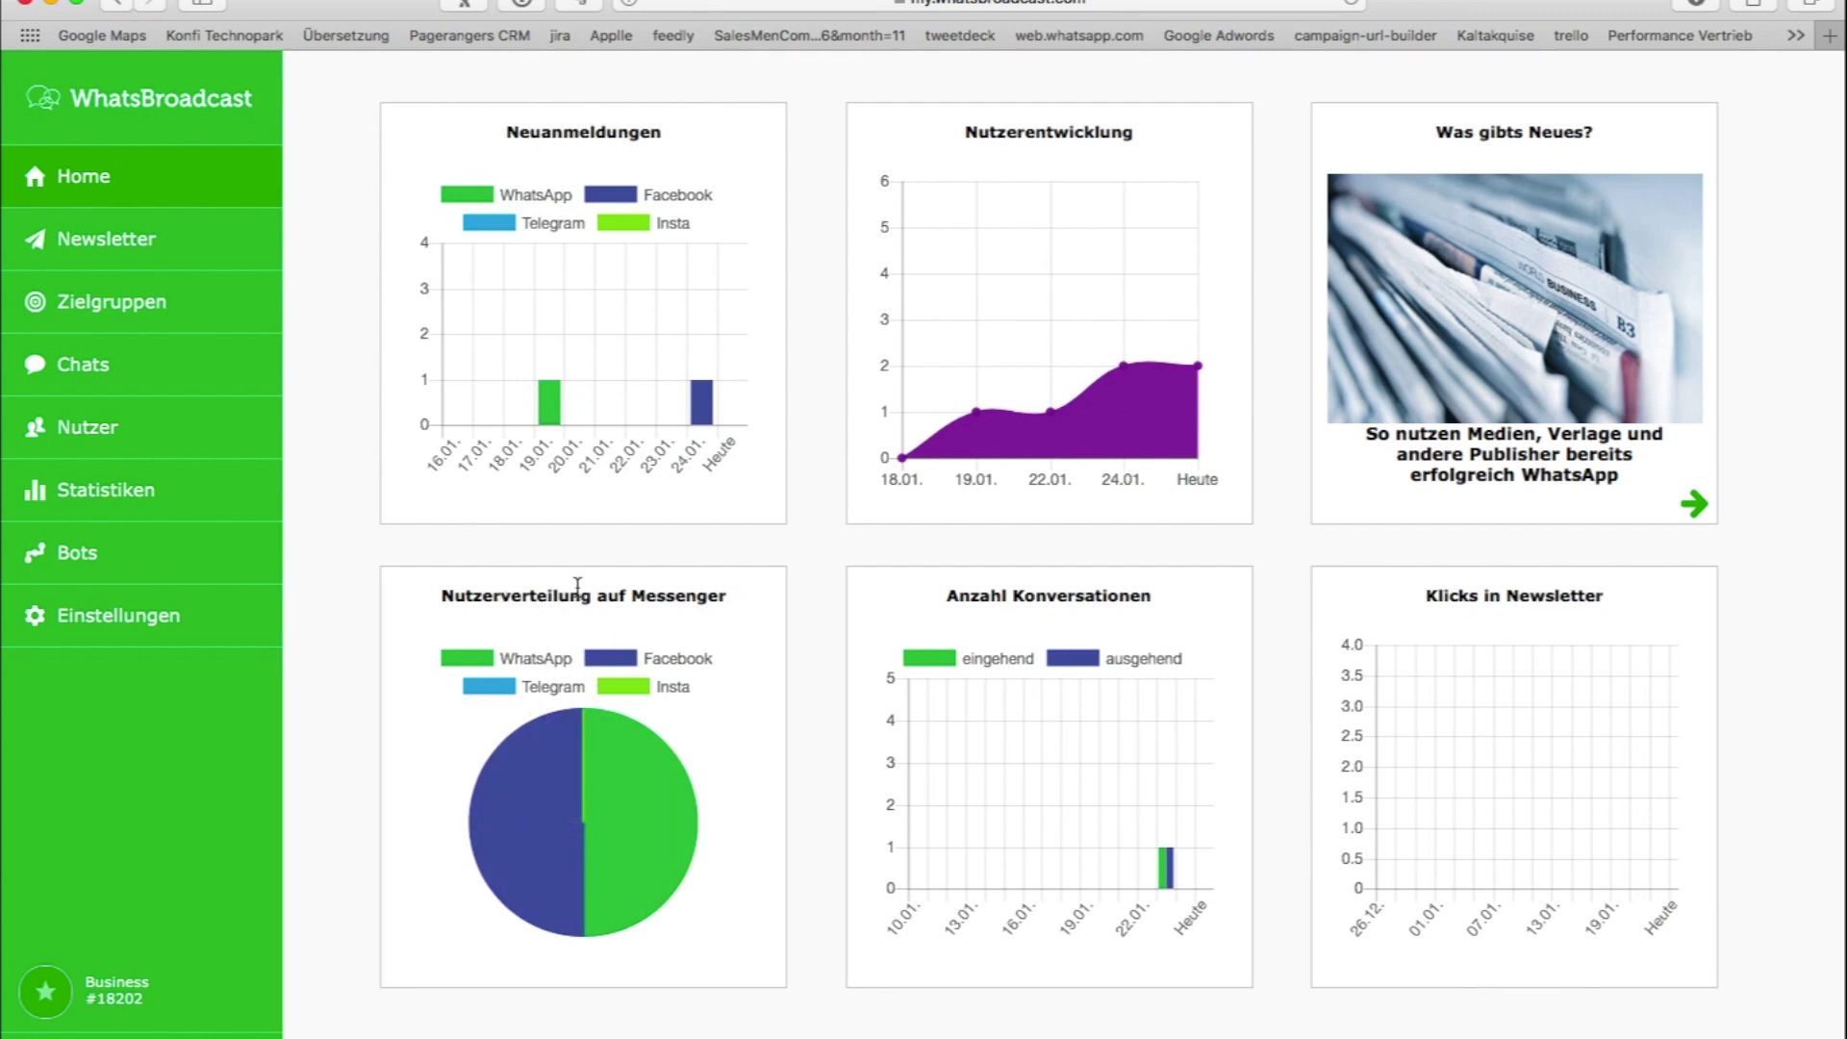
{"action": "scroll", "coordinate": [476, 642], "scroll_direction": "up", "scroll_amount": 7}
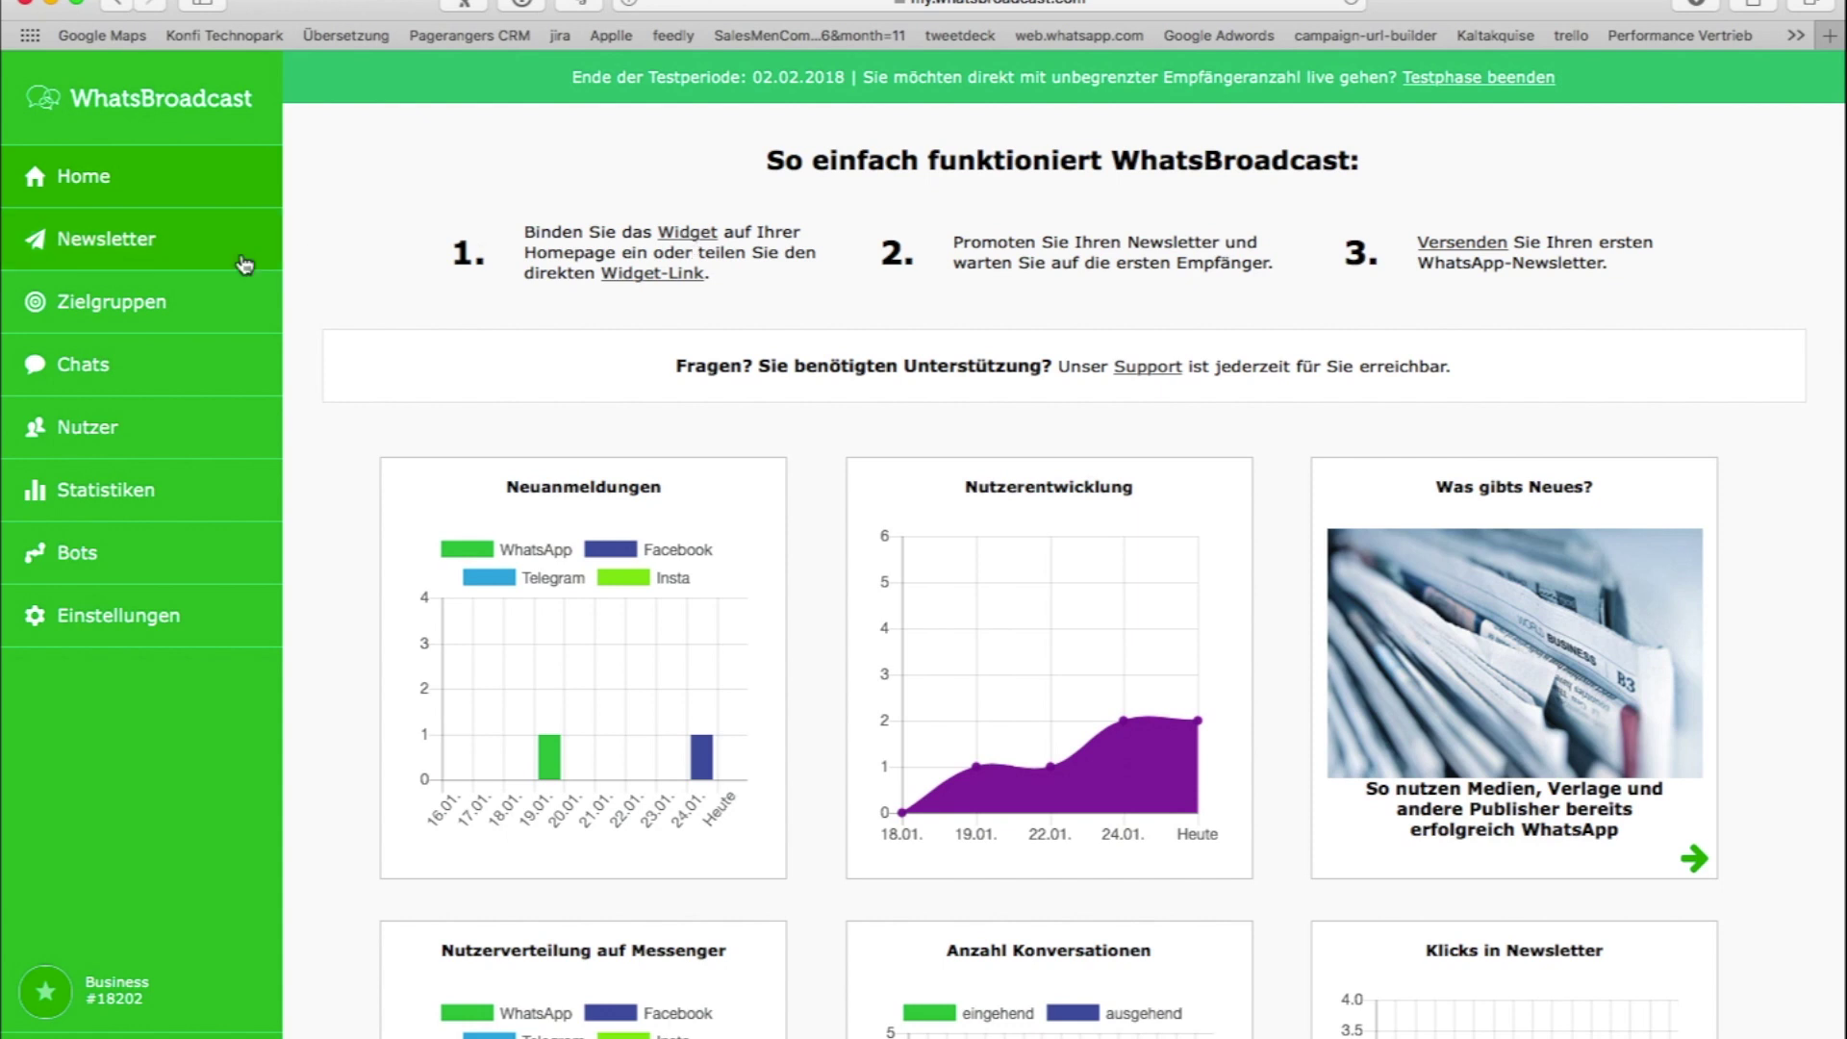
{"action": "left_click", "coordinate": [99, 250]}
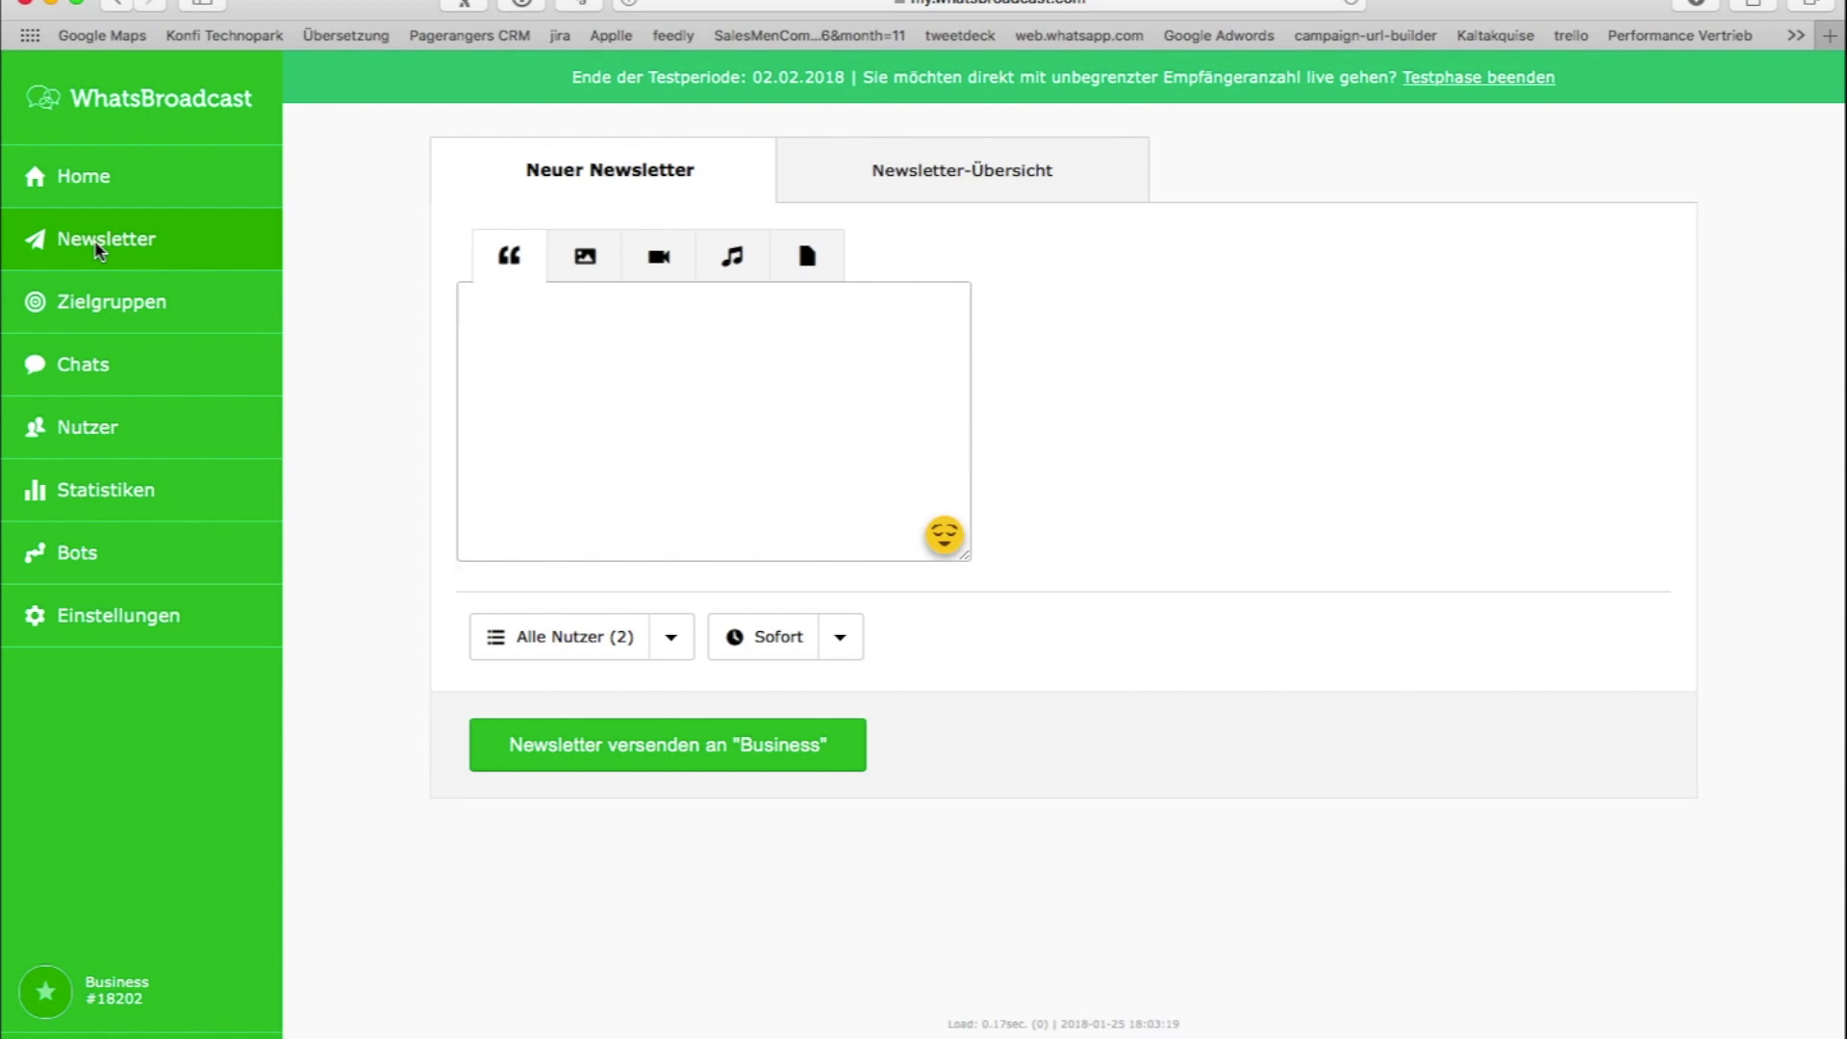
{"action": "type", "text": "Text verfaseen"}
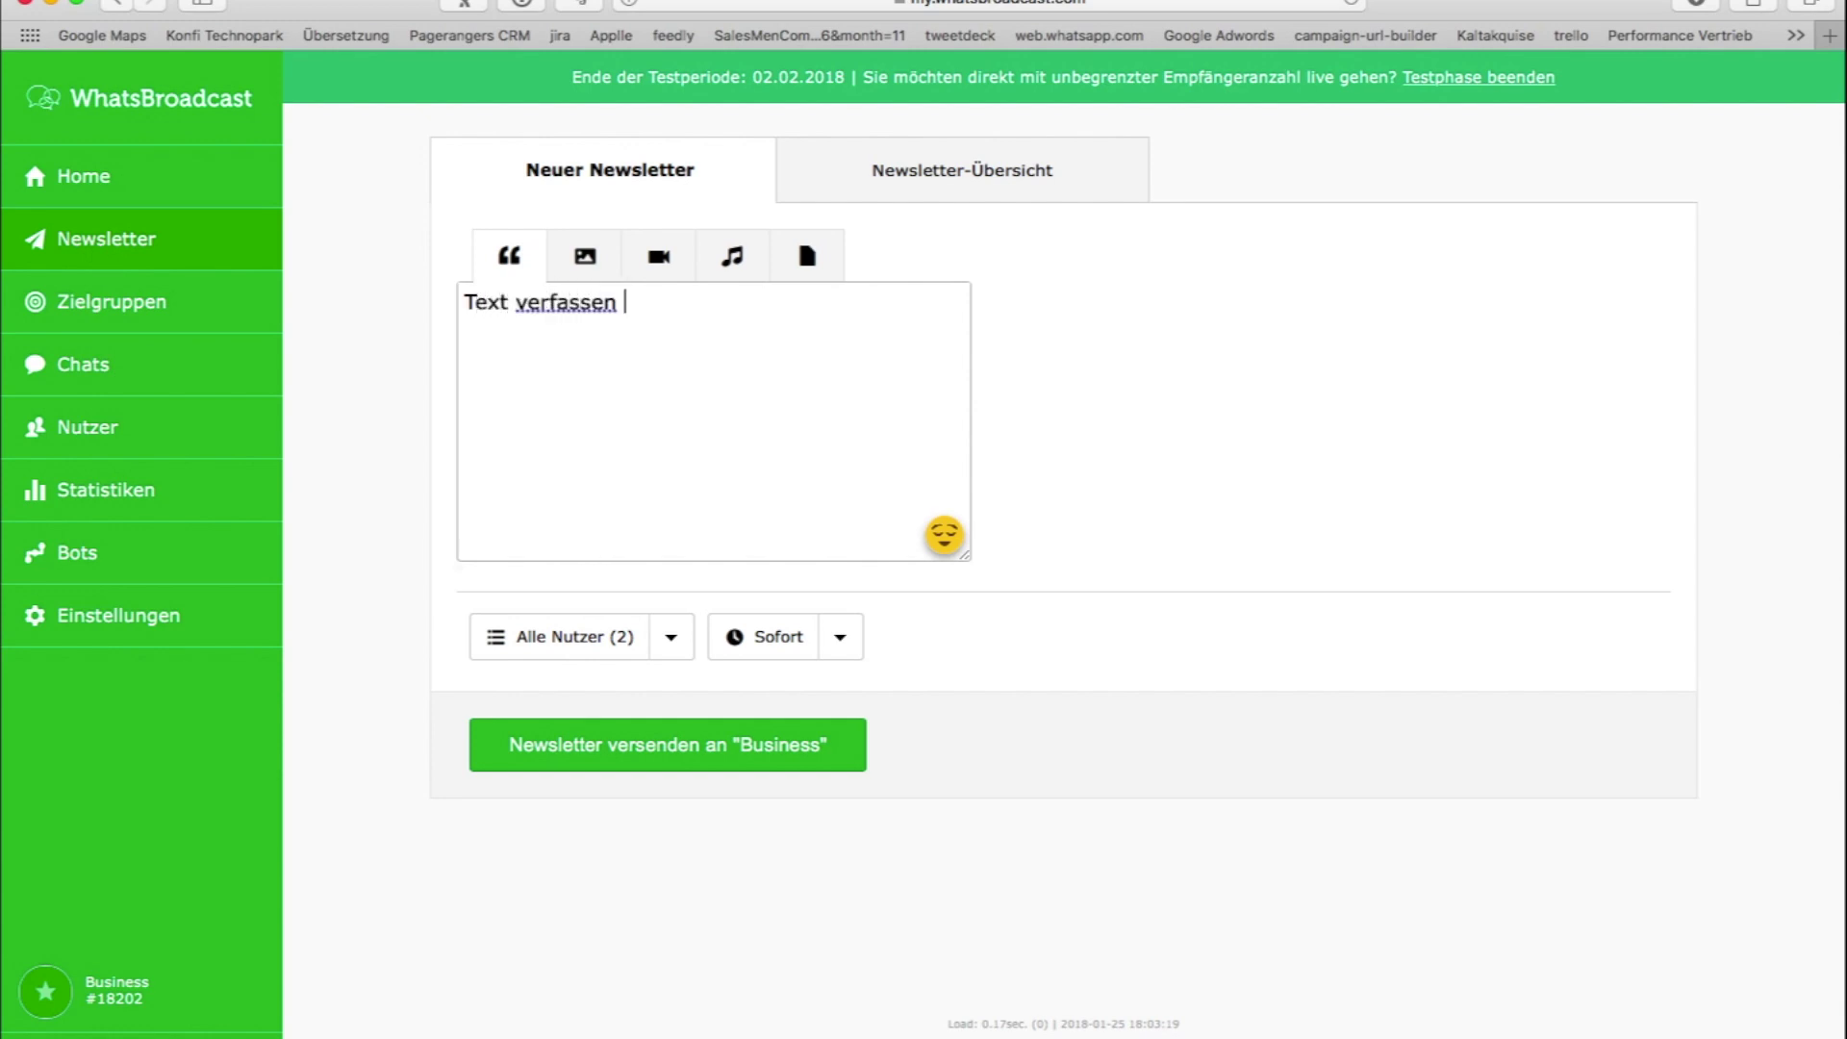
Look through the newsletter's image, video, audio and document attachment options, and return to the text message with its whole text selected
{"action": "left_click", "coordinate": [585, 258]}
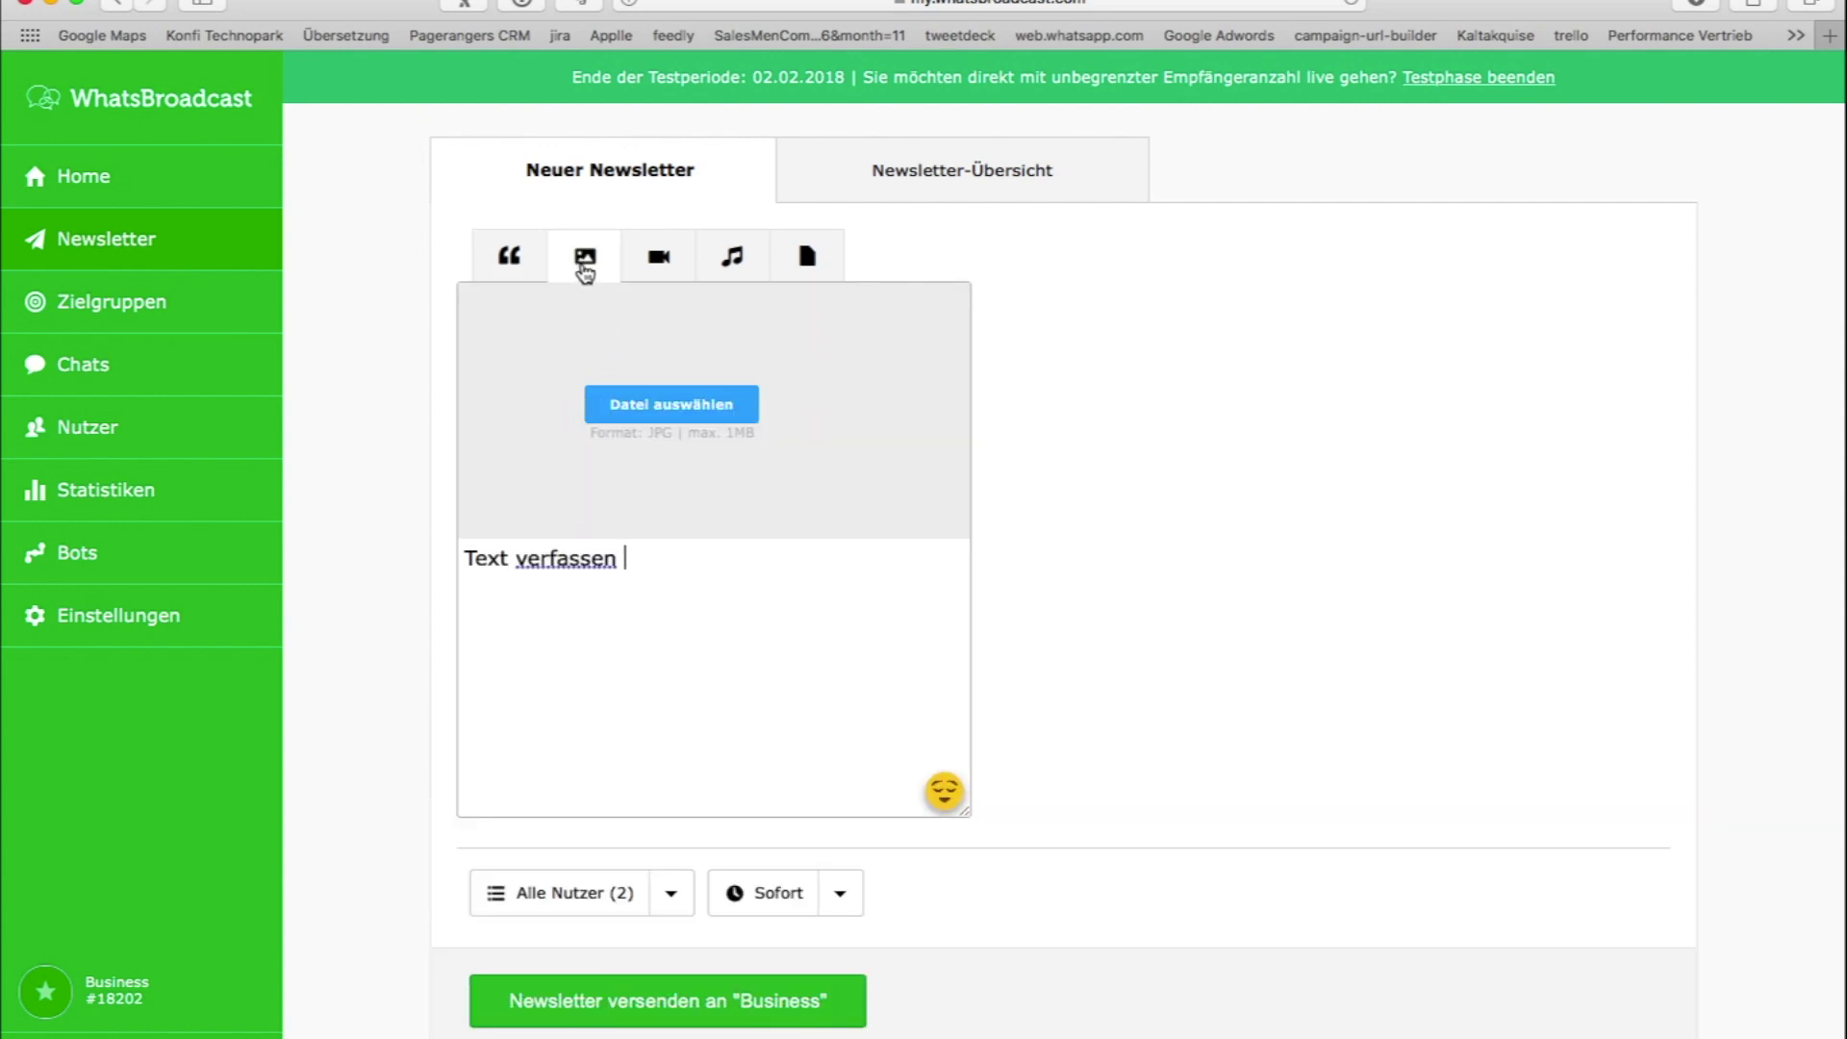
{"action": "left_click", "coordinate": [659, 262]}
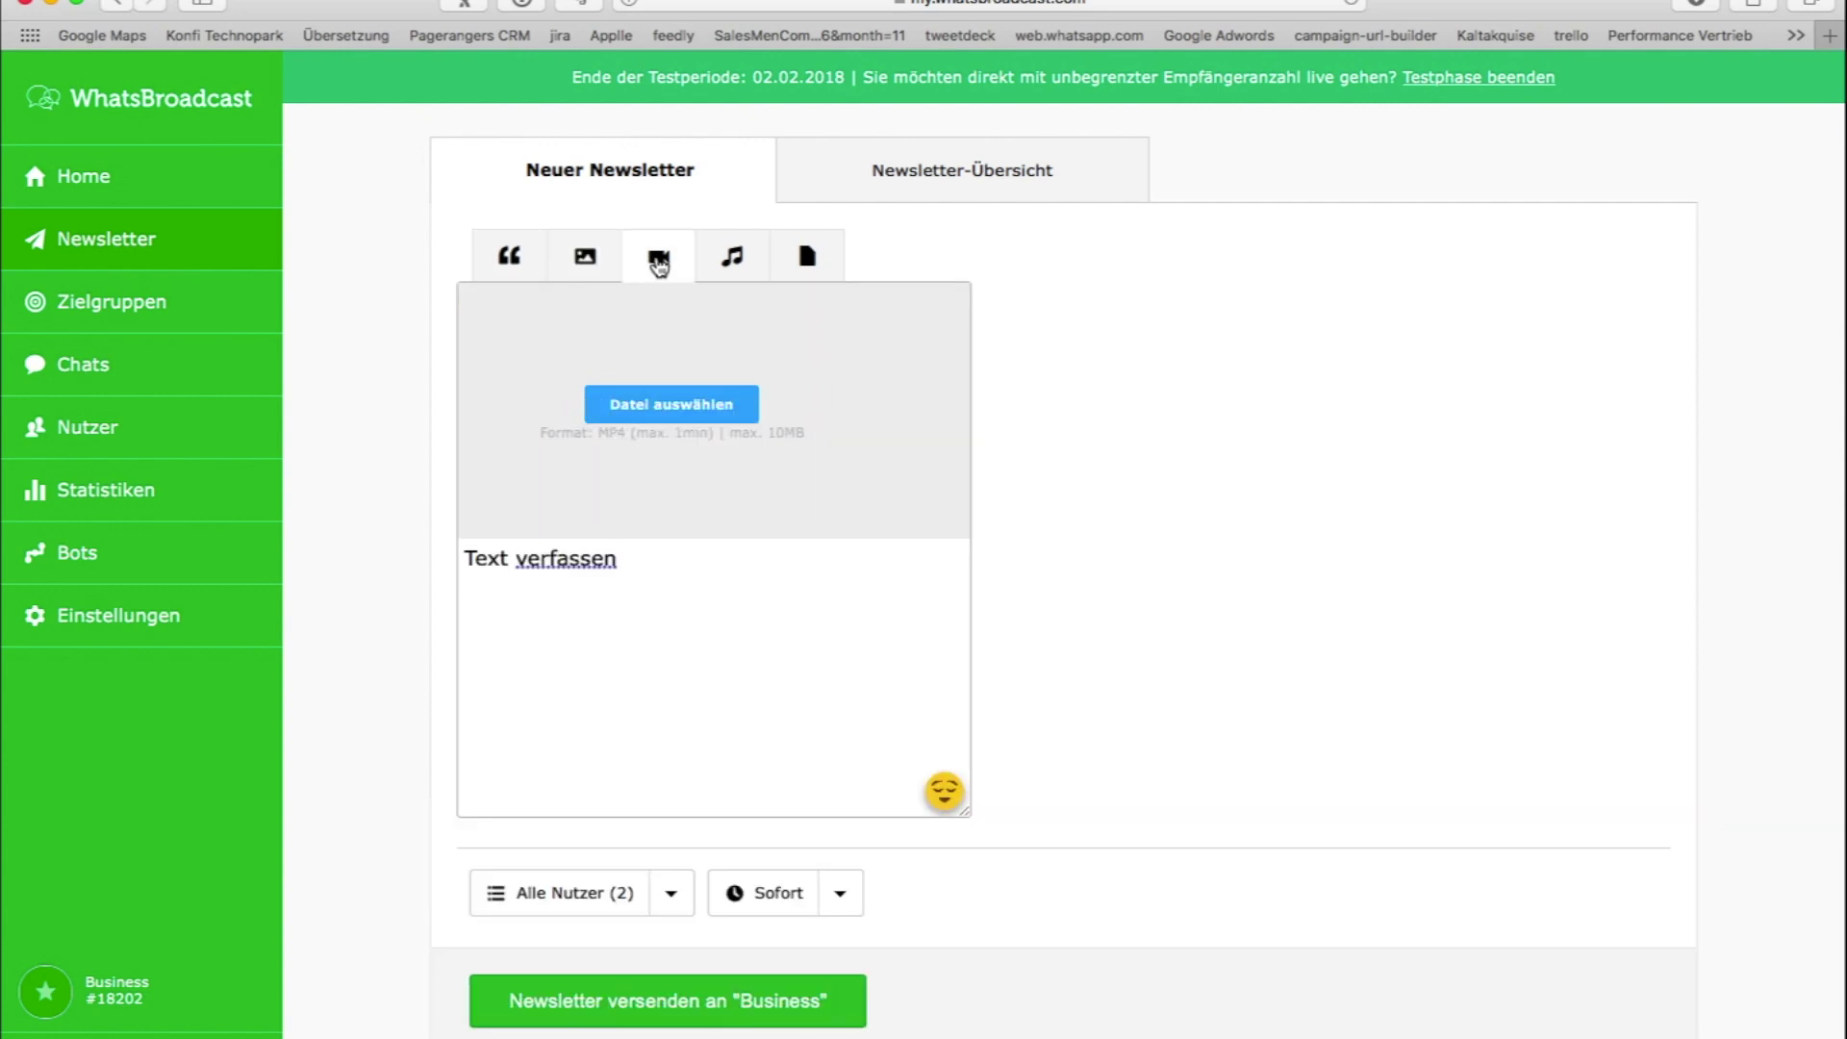
{"action": "left_click", "coordinate": [733, 258]}
{"action": "left_click", "coordinate": [808, 260]}
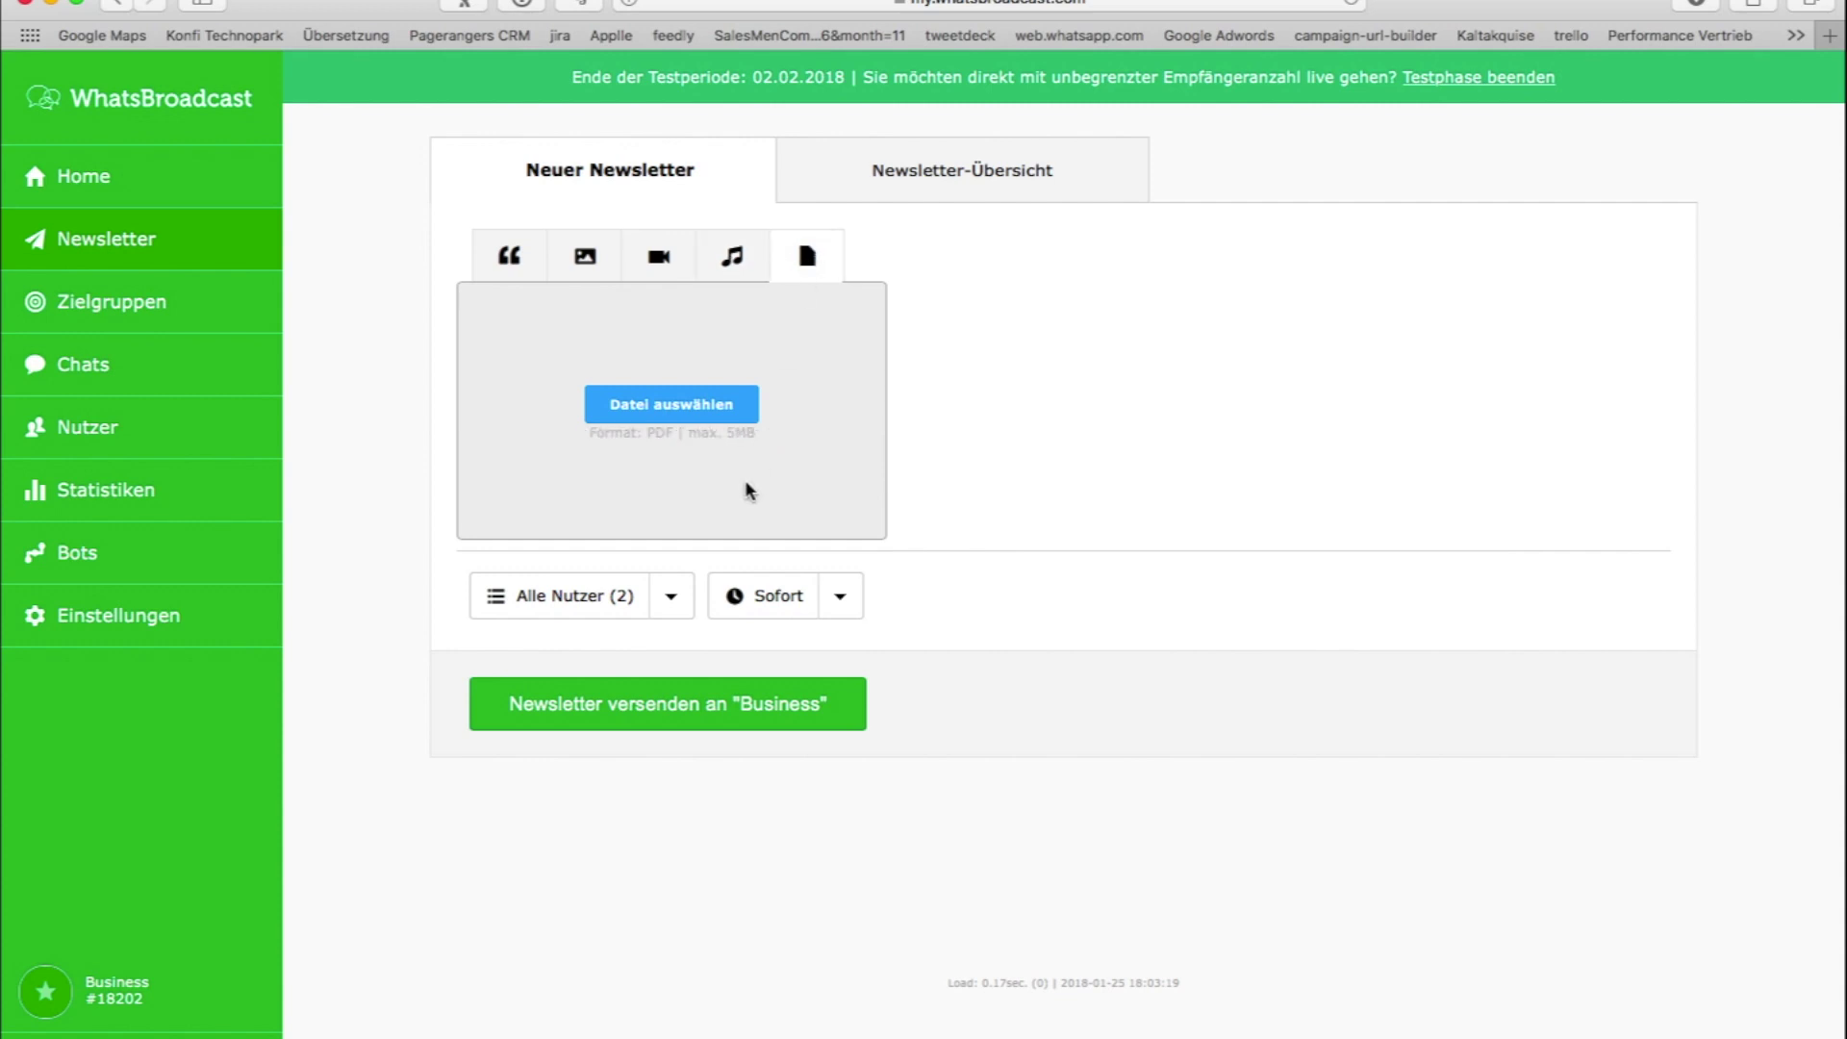
{"action": "left_click", "coordinate": [524, 275]}
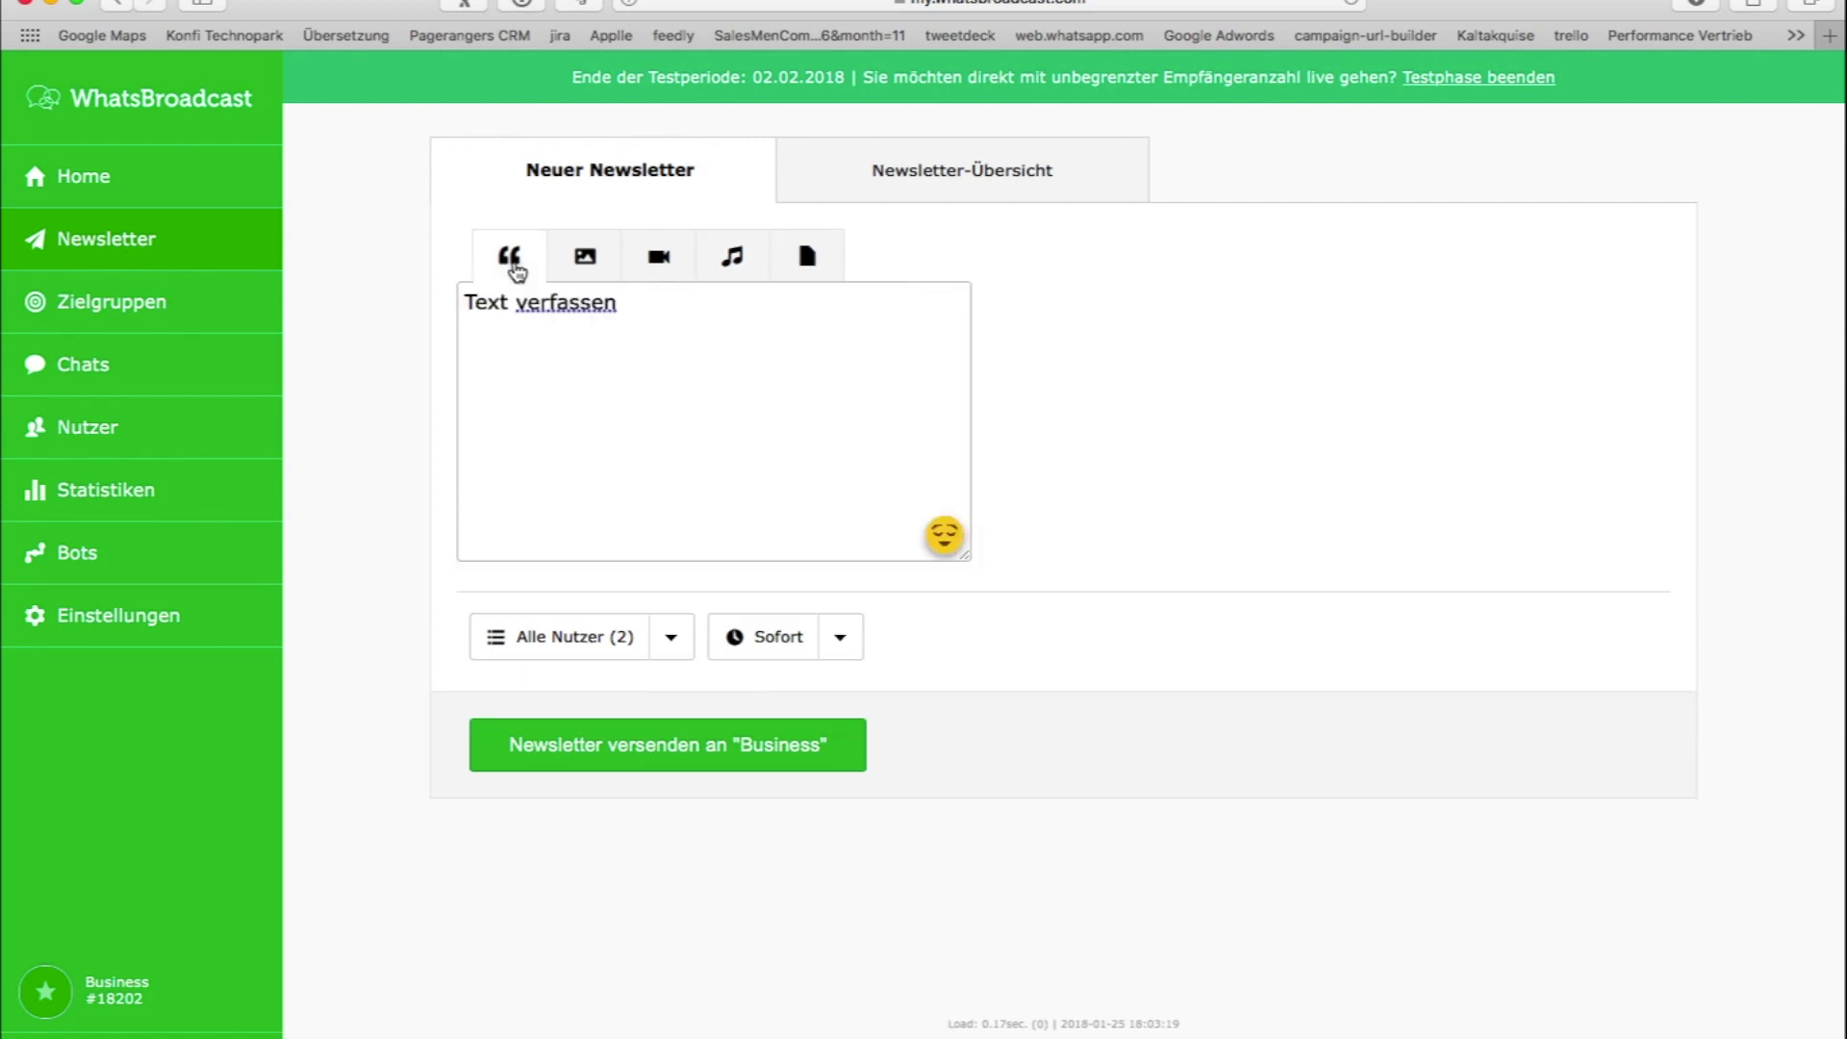
{"action": "key", "text": "super+a"}
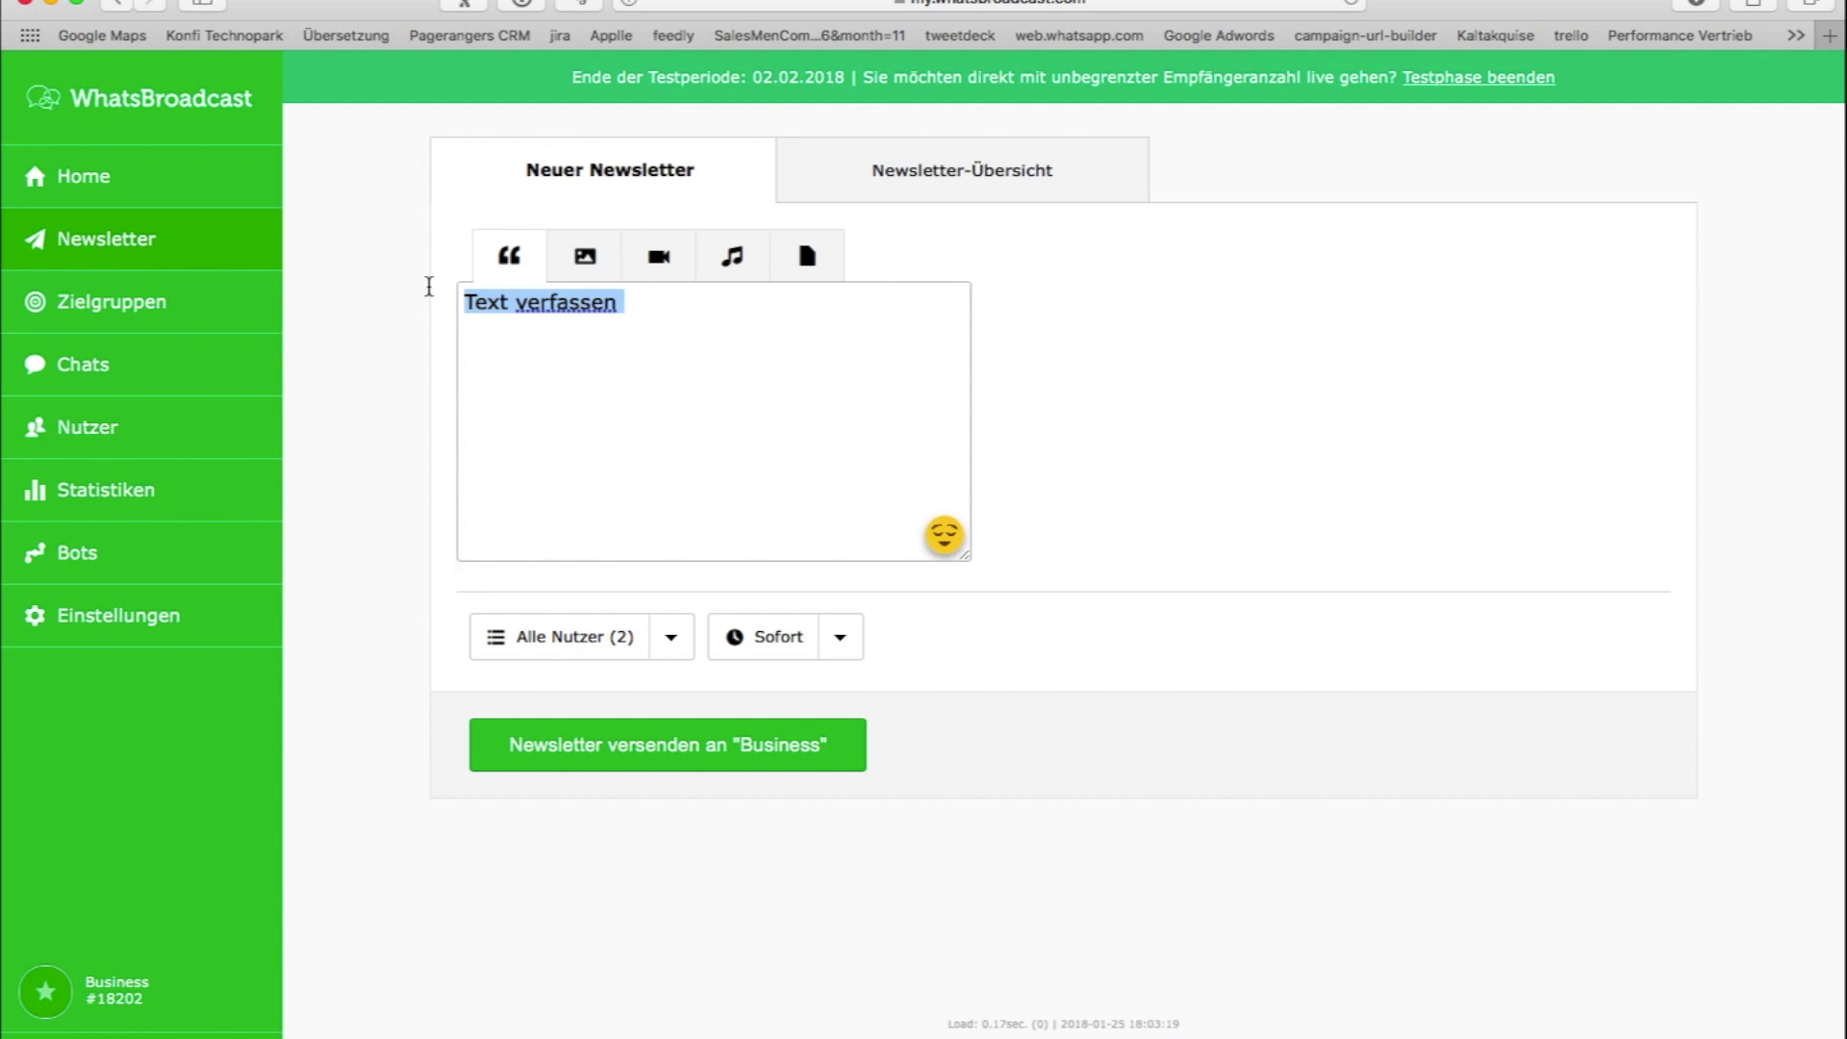
Open the target group filter and view the criteria available for its condition without choosing one
{"action": "left_click", "coordinate": [92, 303]}
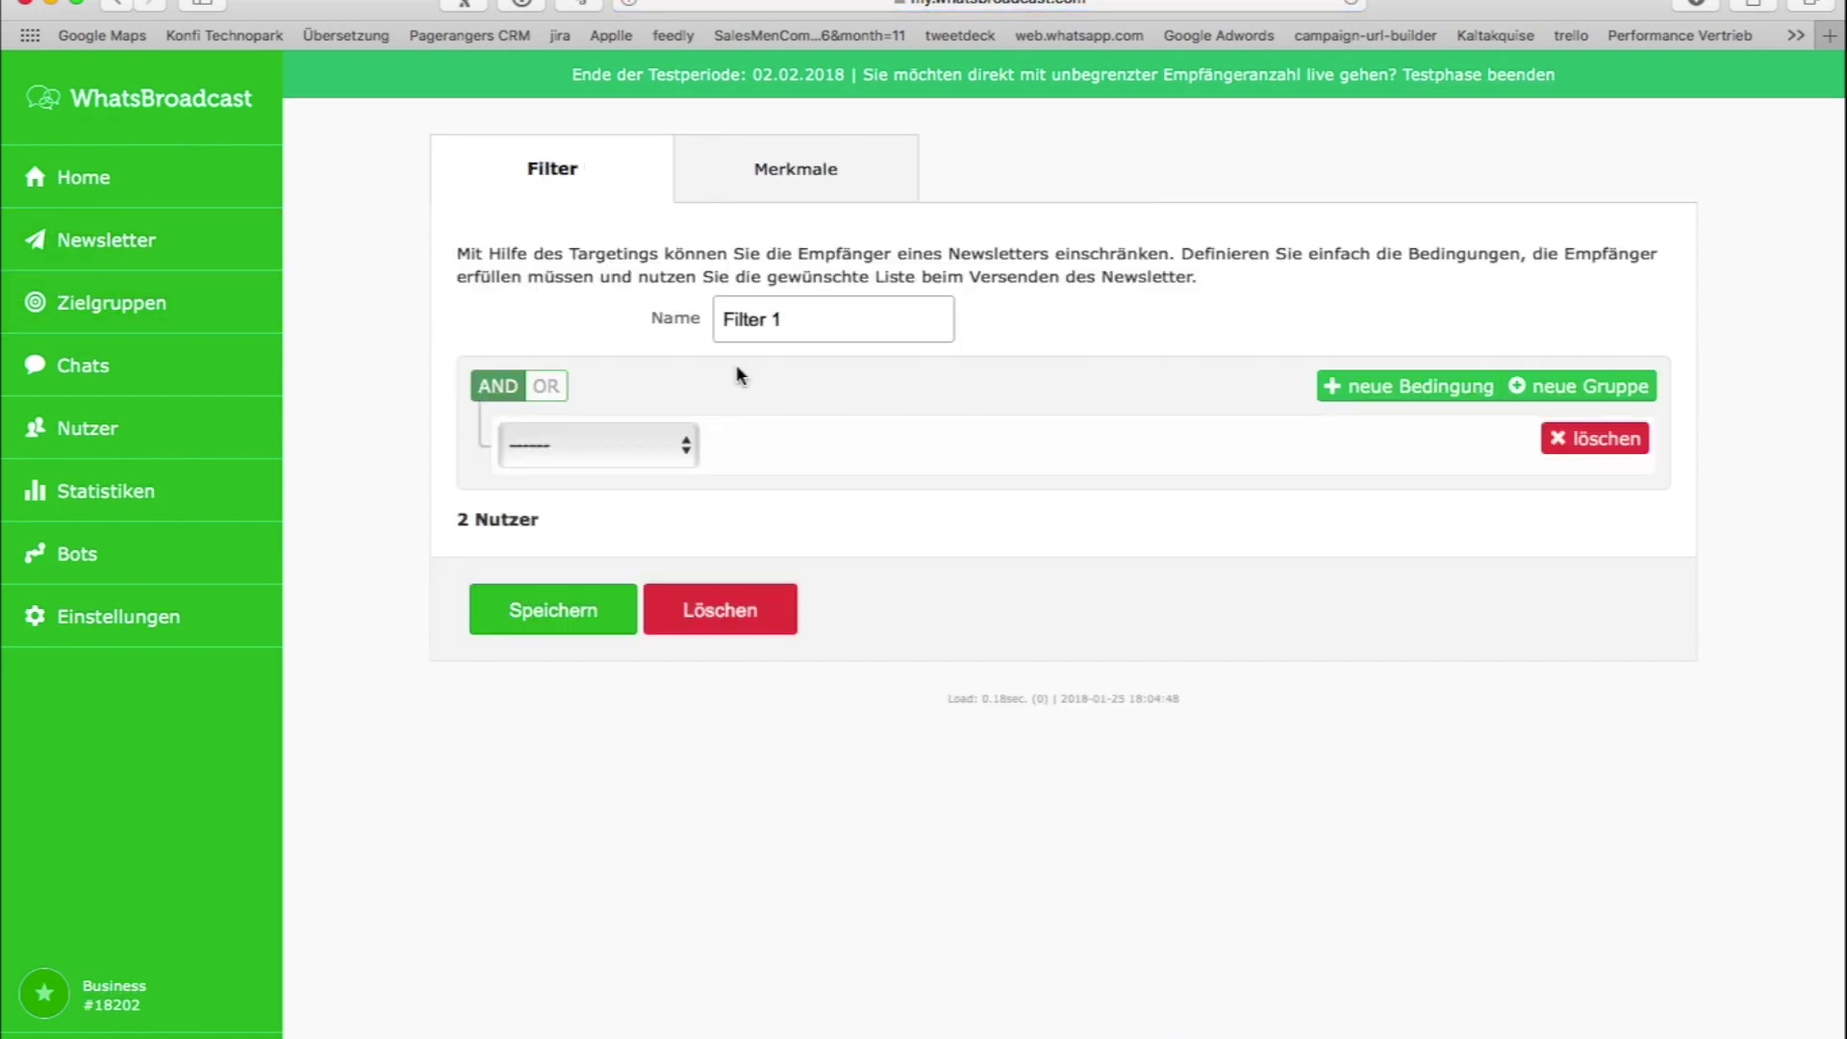
{"action": "left_click_drag", "start_coordinate": [568, 254], "coordinate": [870, 252]}
{"action": "left_click_drag", "start_coordinate": [793, 311], "coordinate": [697, 314]}
{"action": "left_click", "coordinate": [570, 446]}
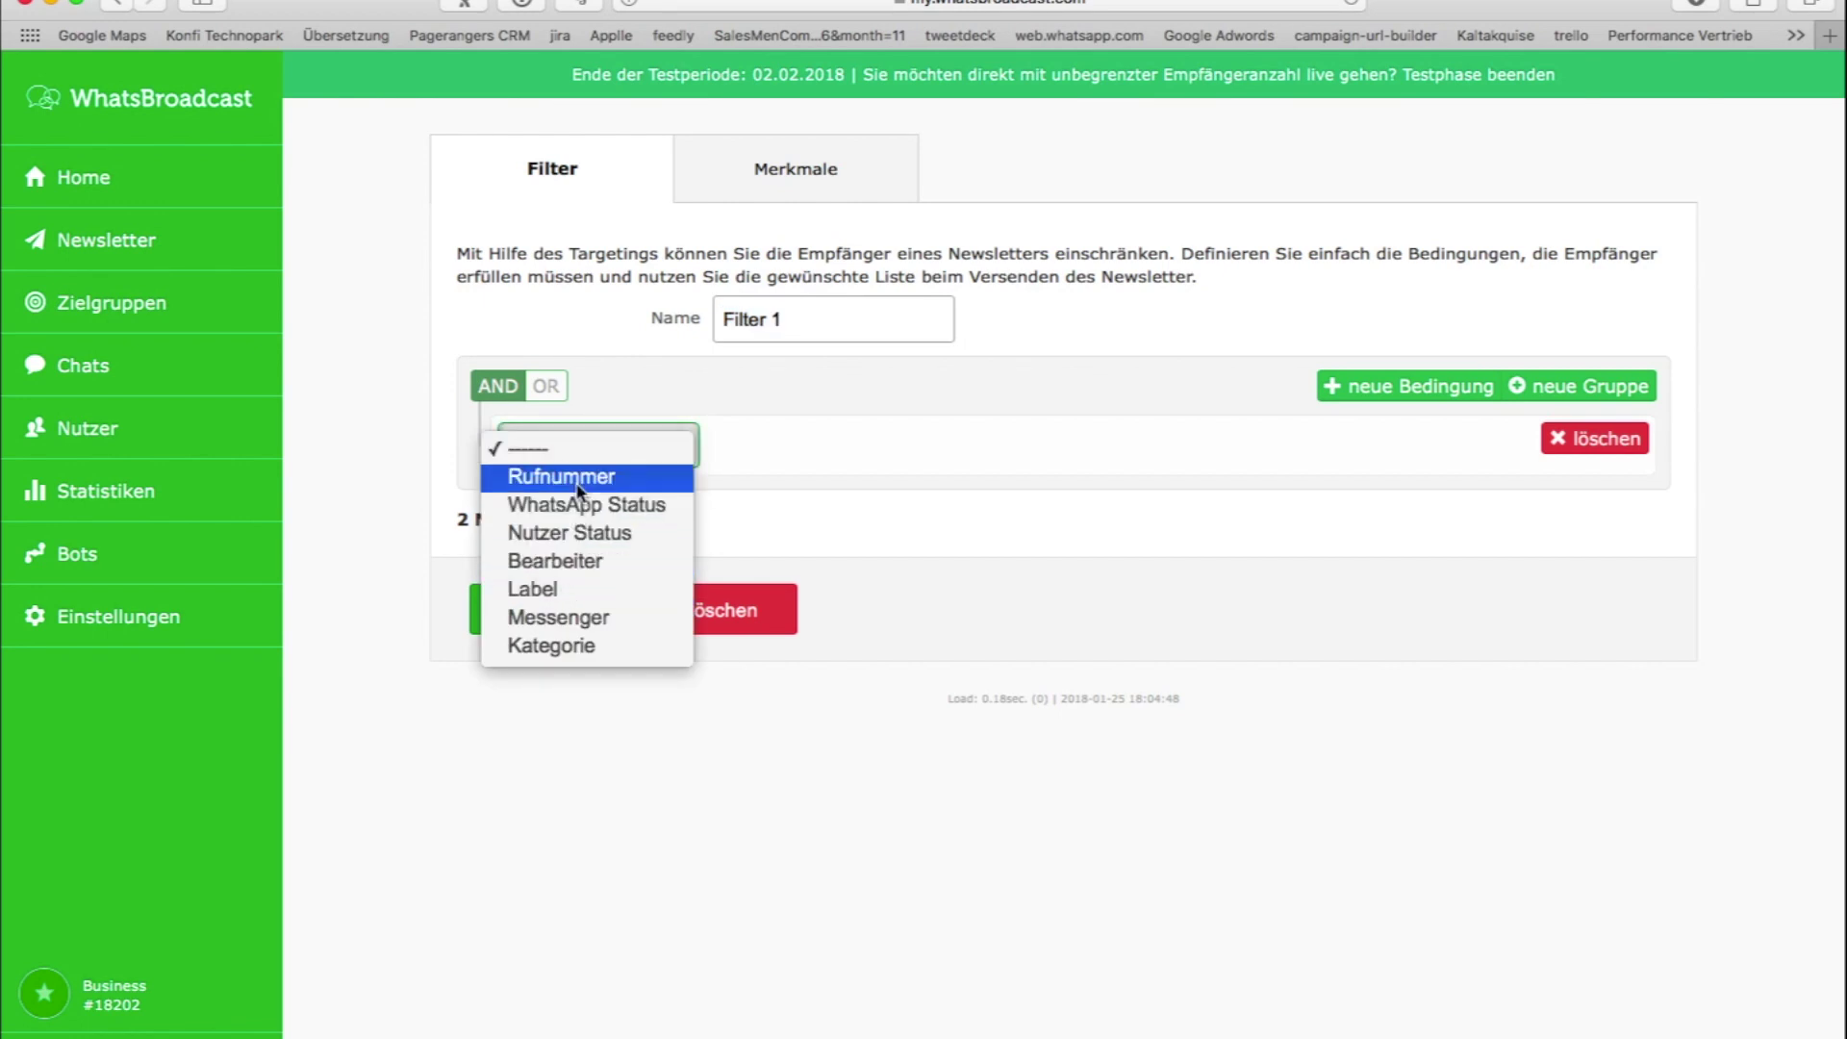
{"action": "left_click", "coordinate": [731, 389]}
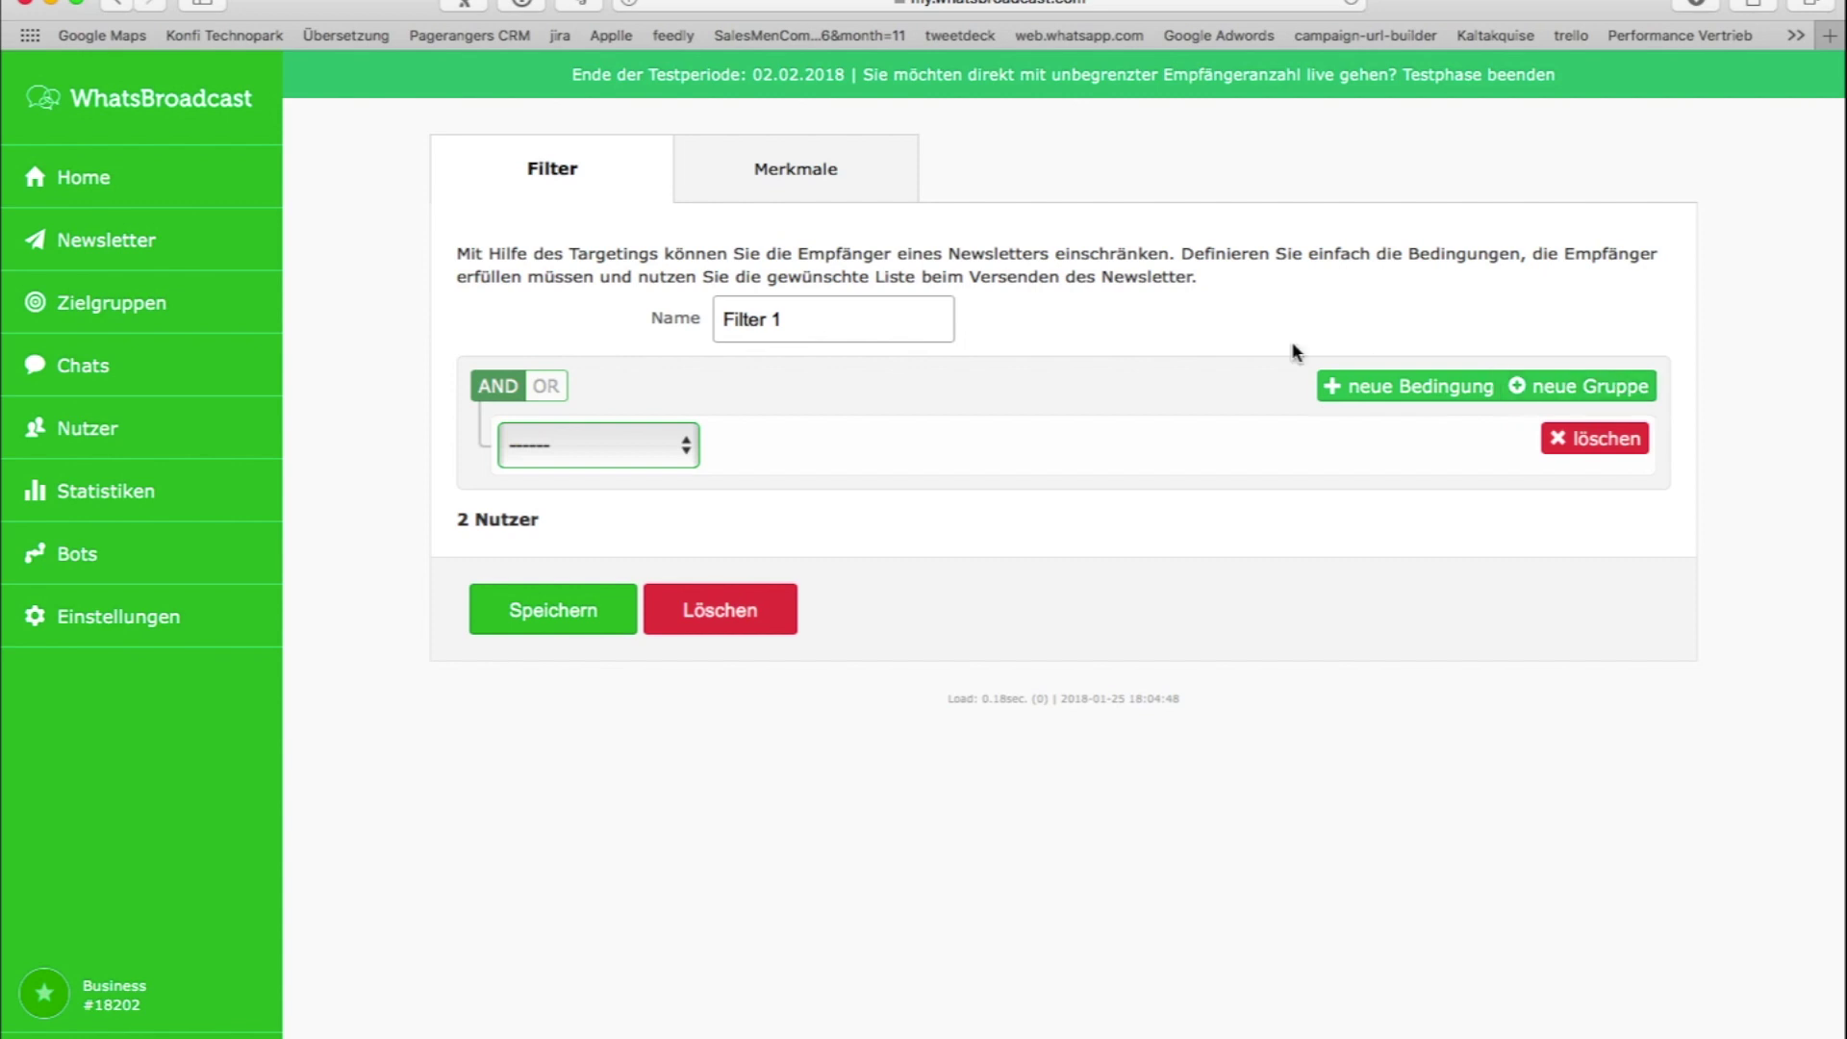
Open the chats and view the list of new messages
{"action": "left_click", "coordinate": [82, 375]}
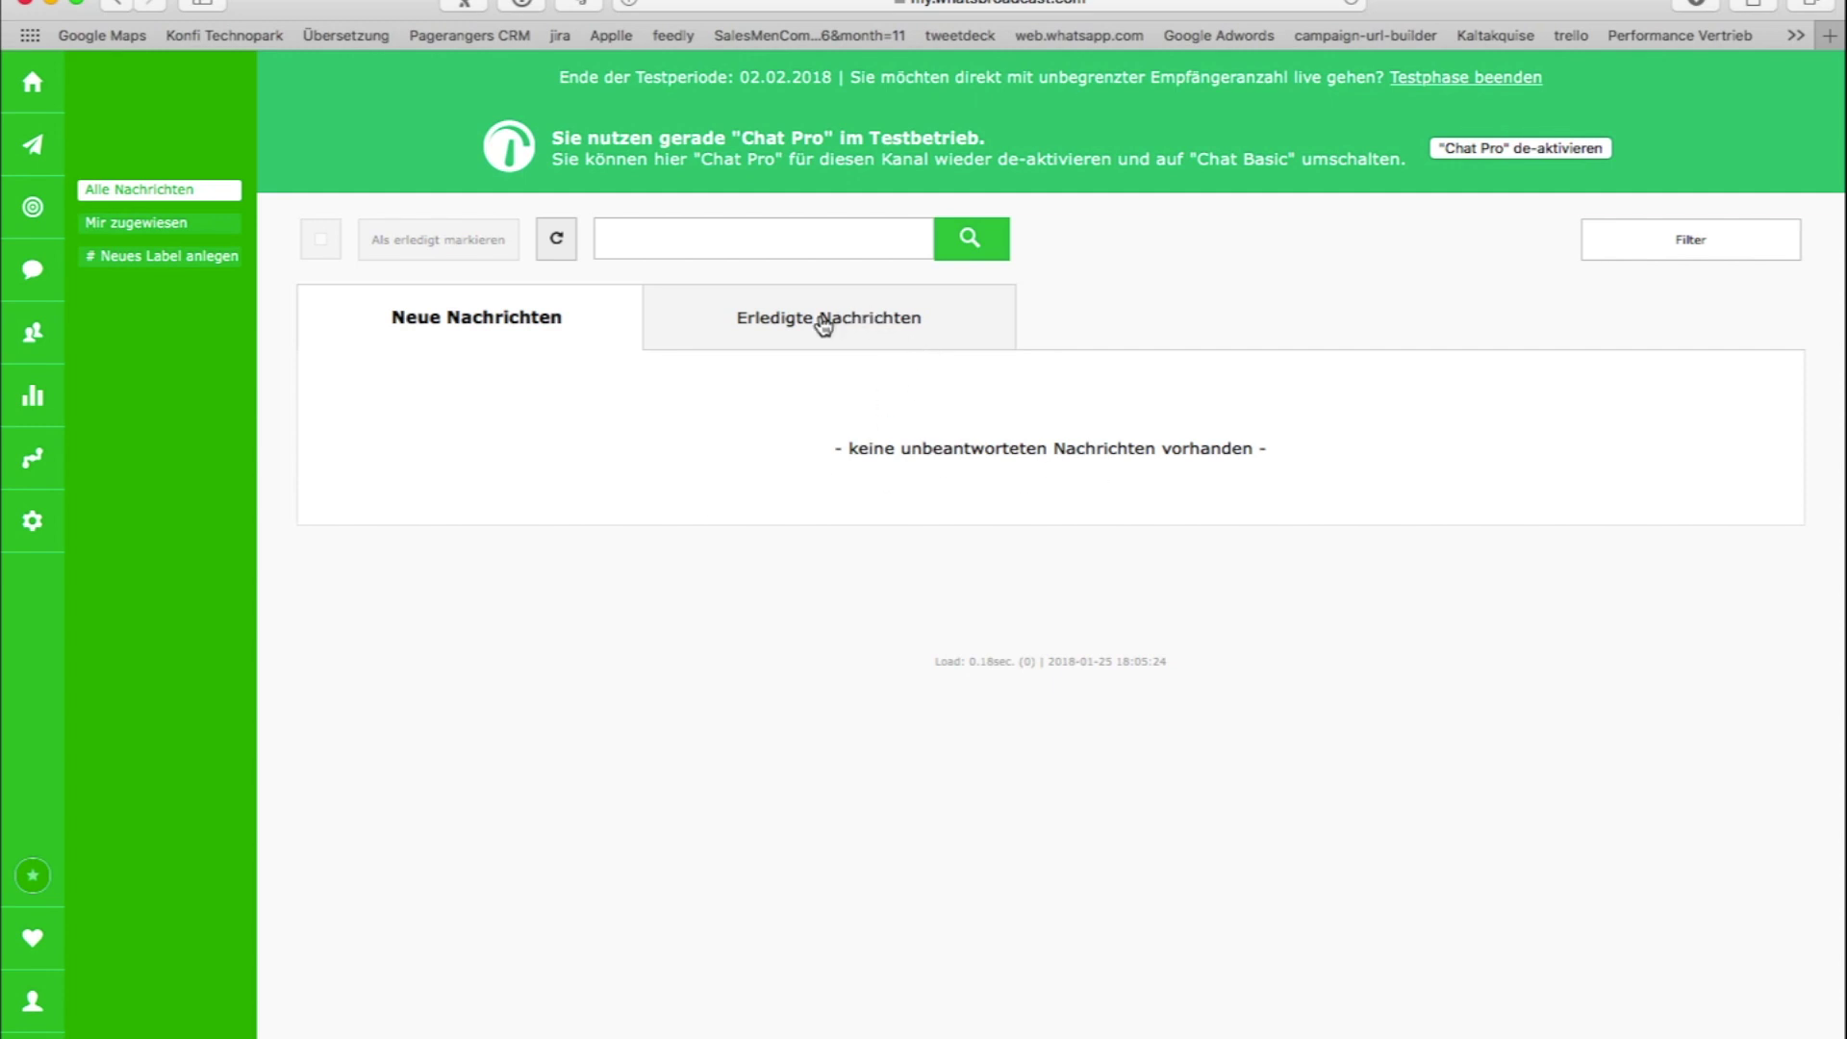
{"action": "left_click", "coordinate": [568, 314]}
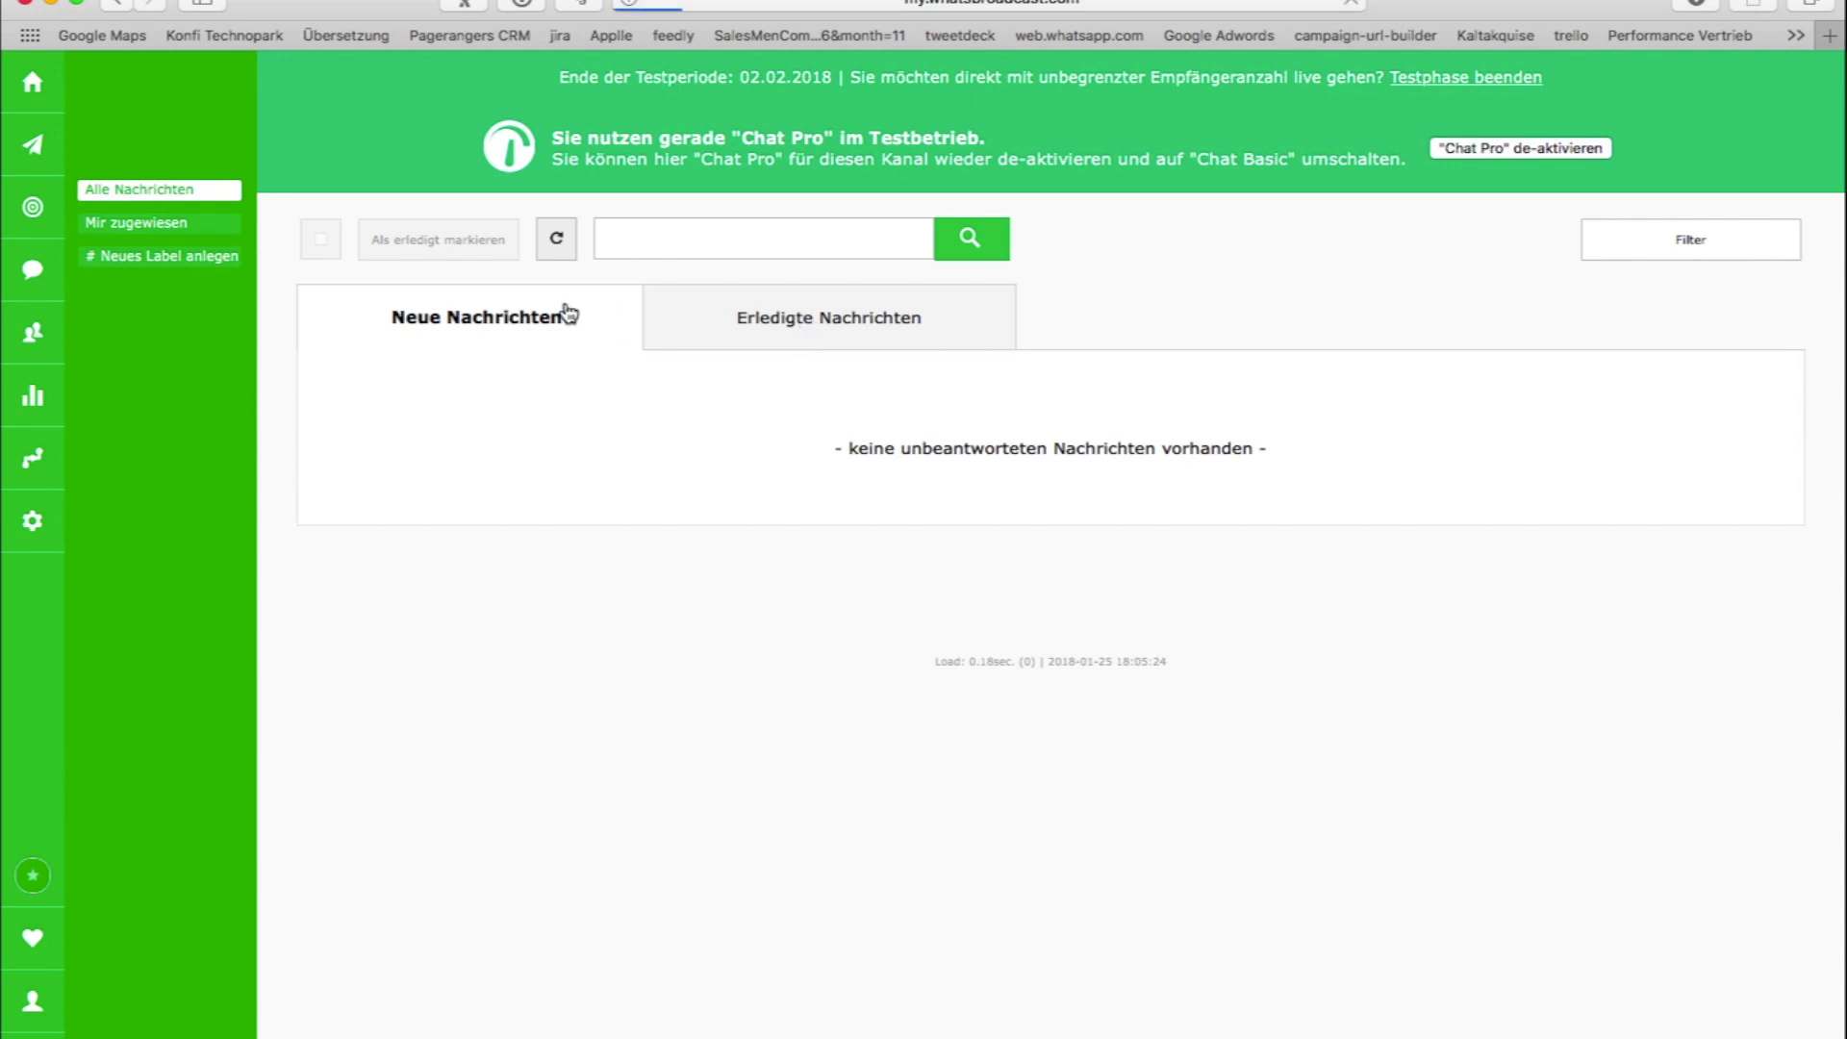
{"action": "left_click", "coordinate": [503, 327]}
View the user, chat and click tracking statistics one after another
{"action": "left_click", "coordinate": [34, 94]}
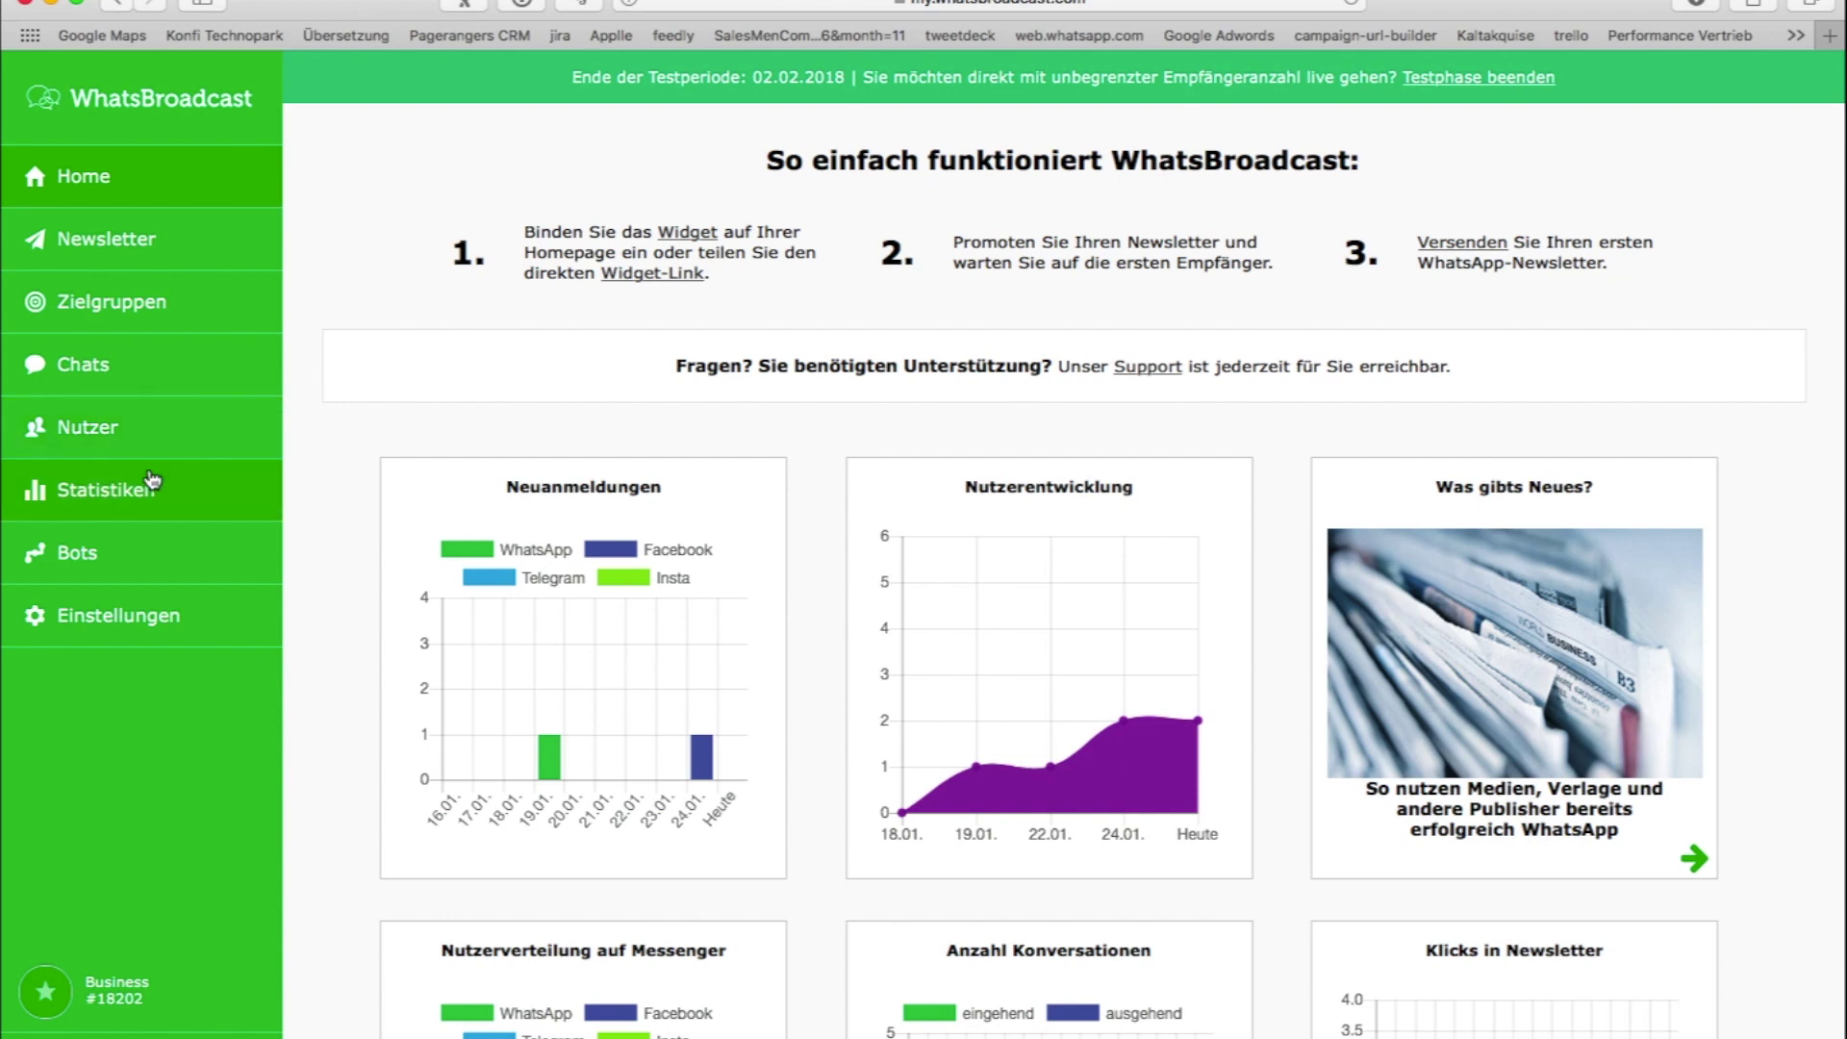
{"action": "left_click", "coordinate": [112, 502]}
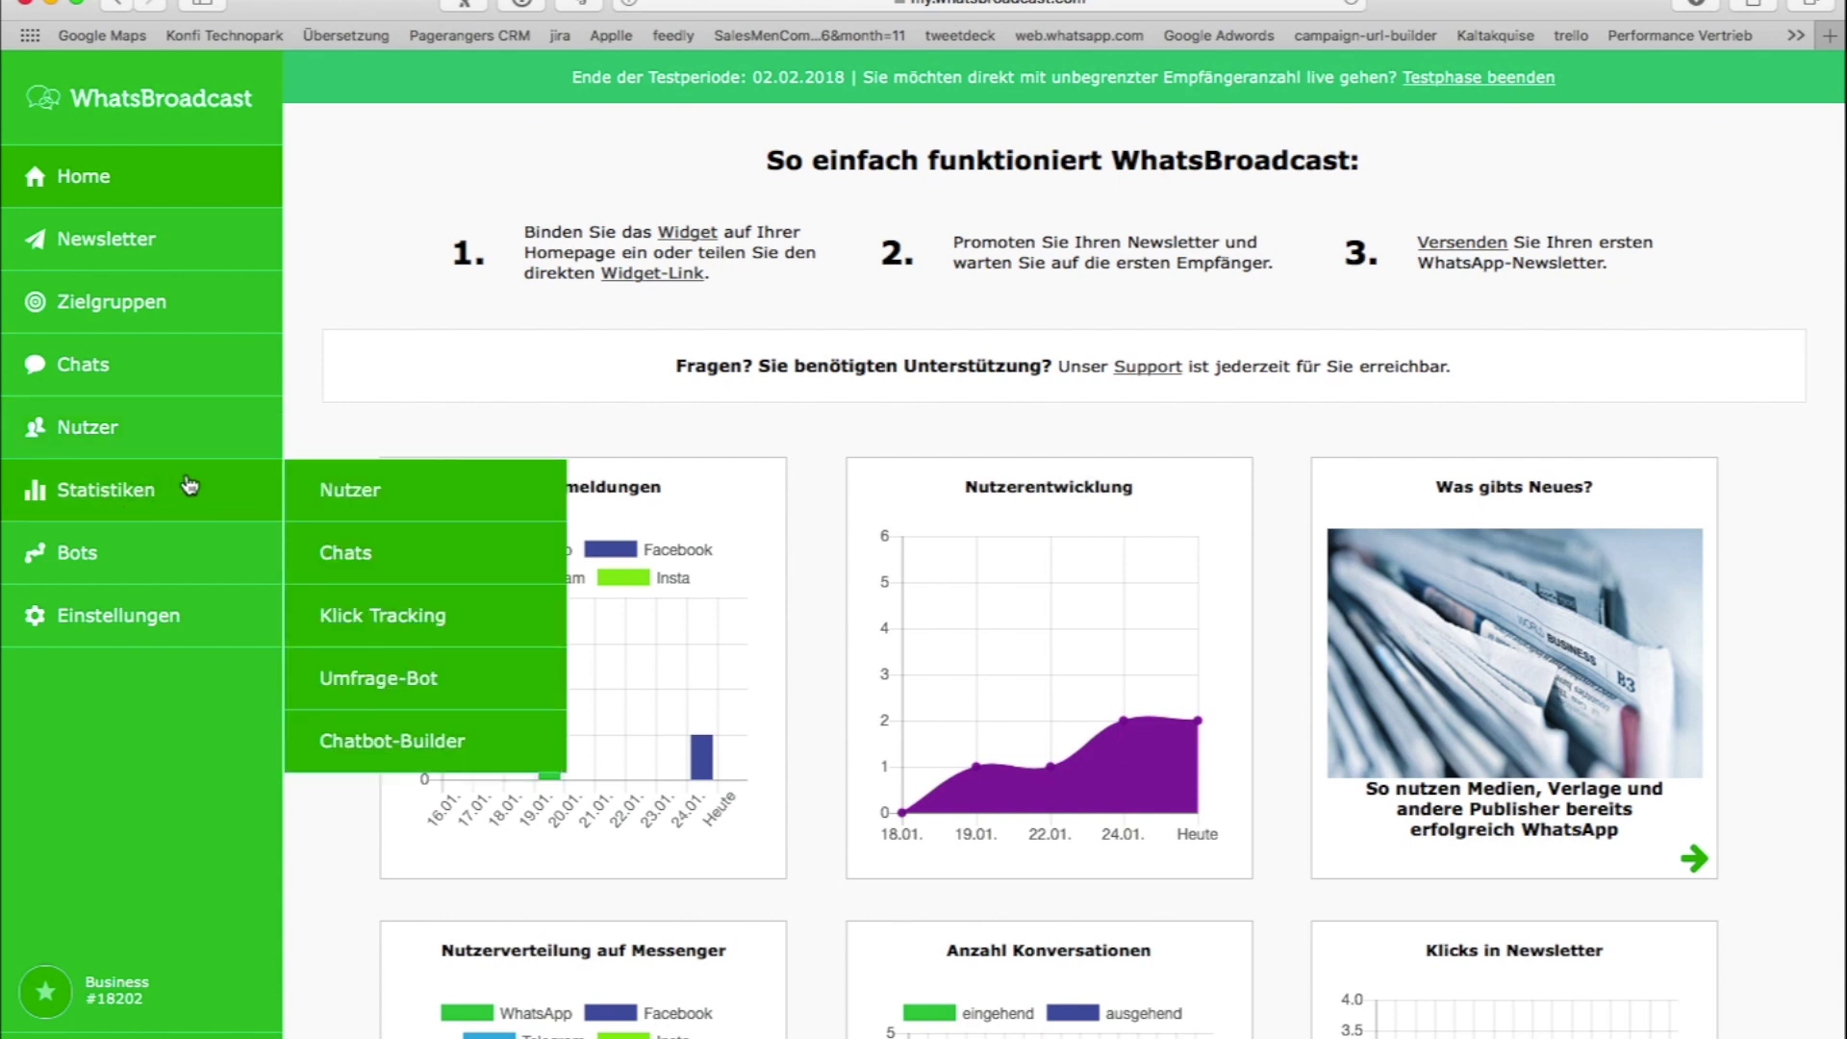
{"action": "left_click", "coordinate": [358, 493]}
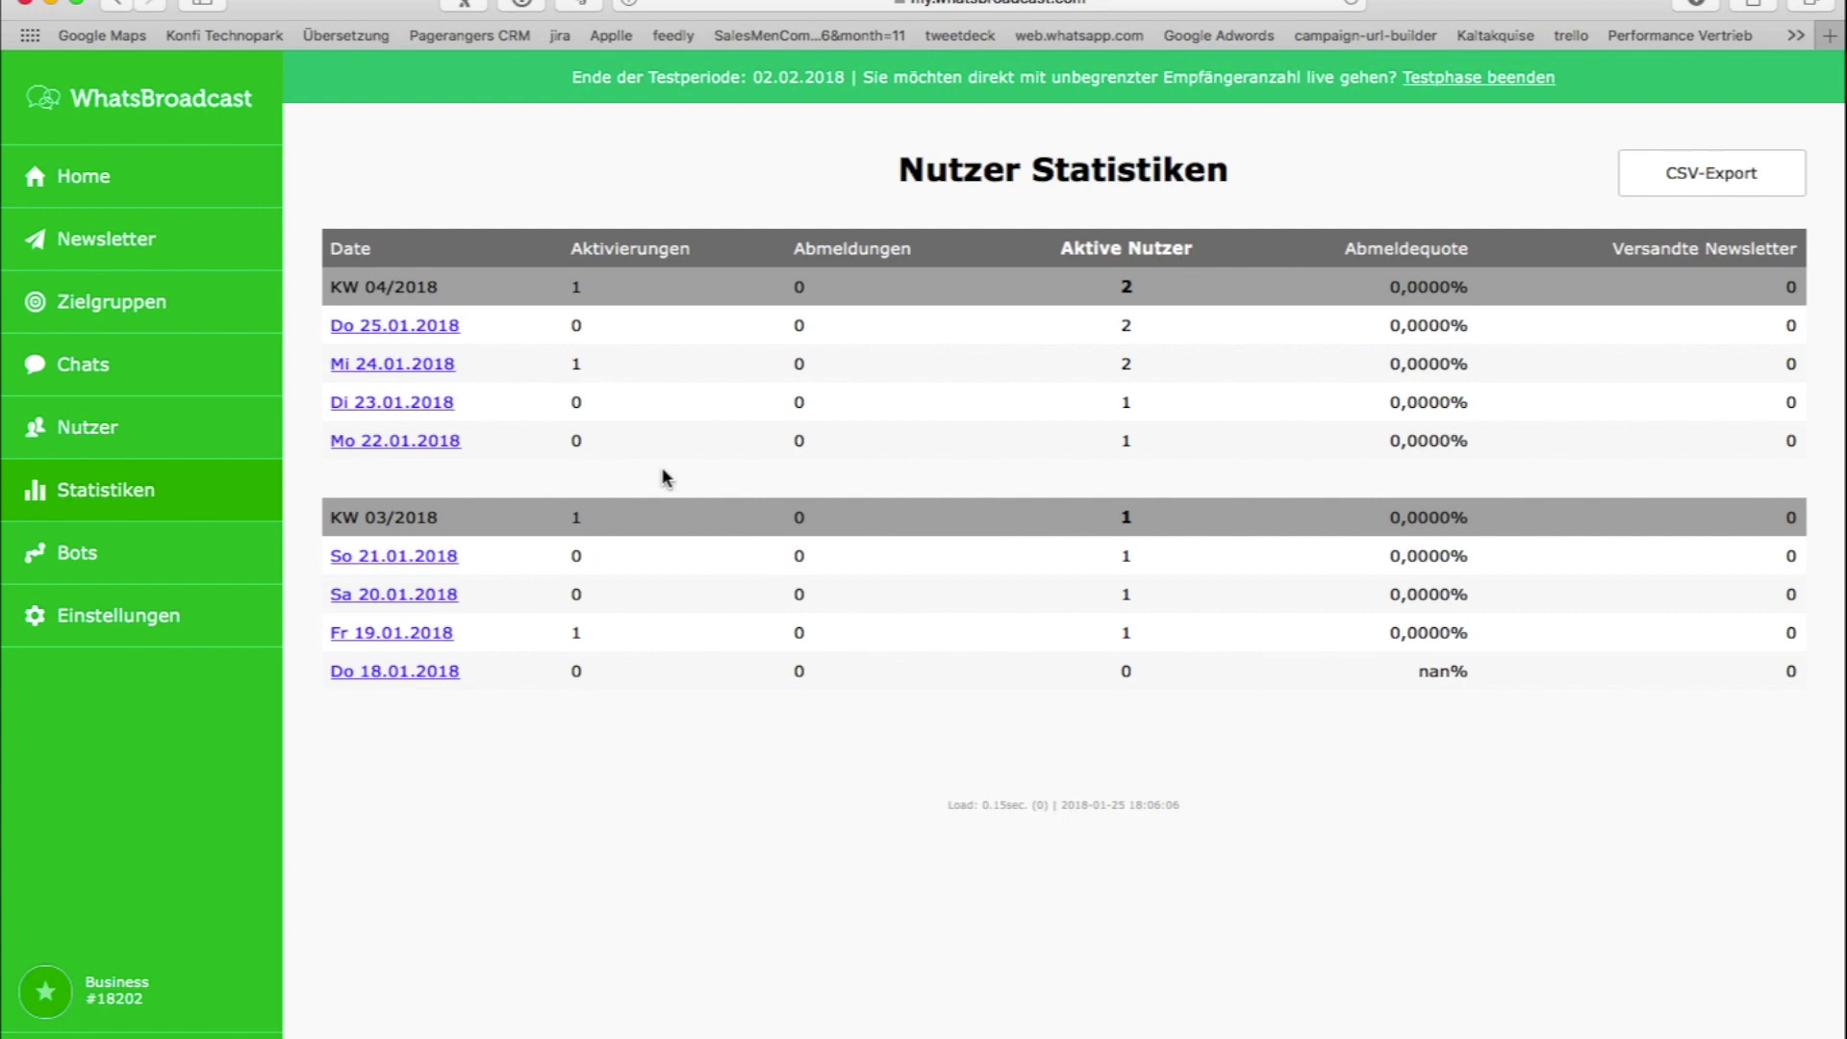
{"action": "mouse_move", "coordinate": [139, 505]}
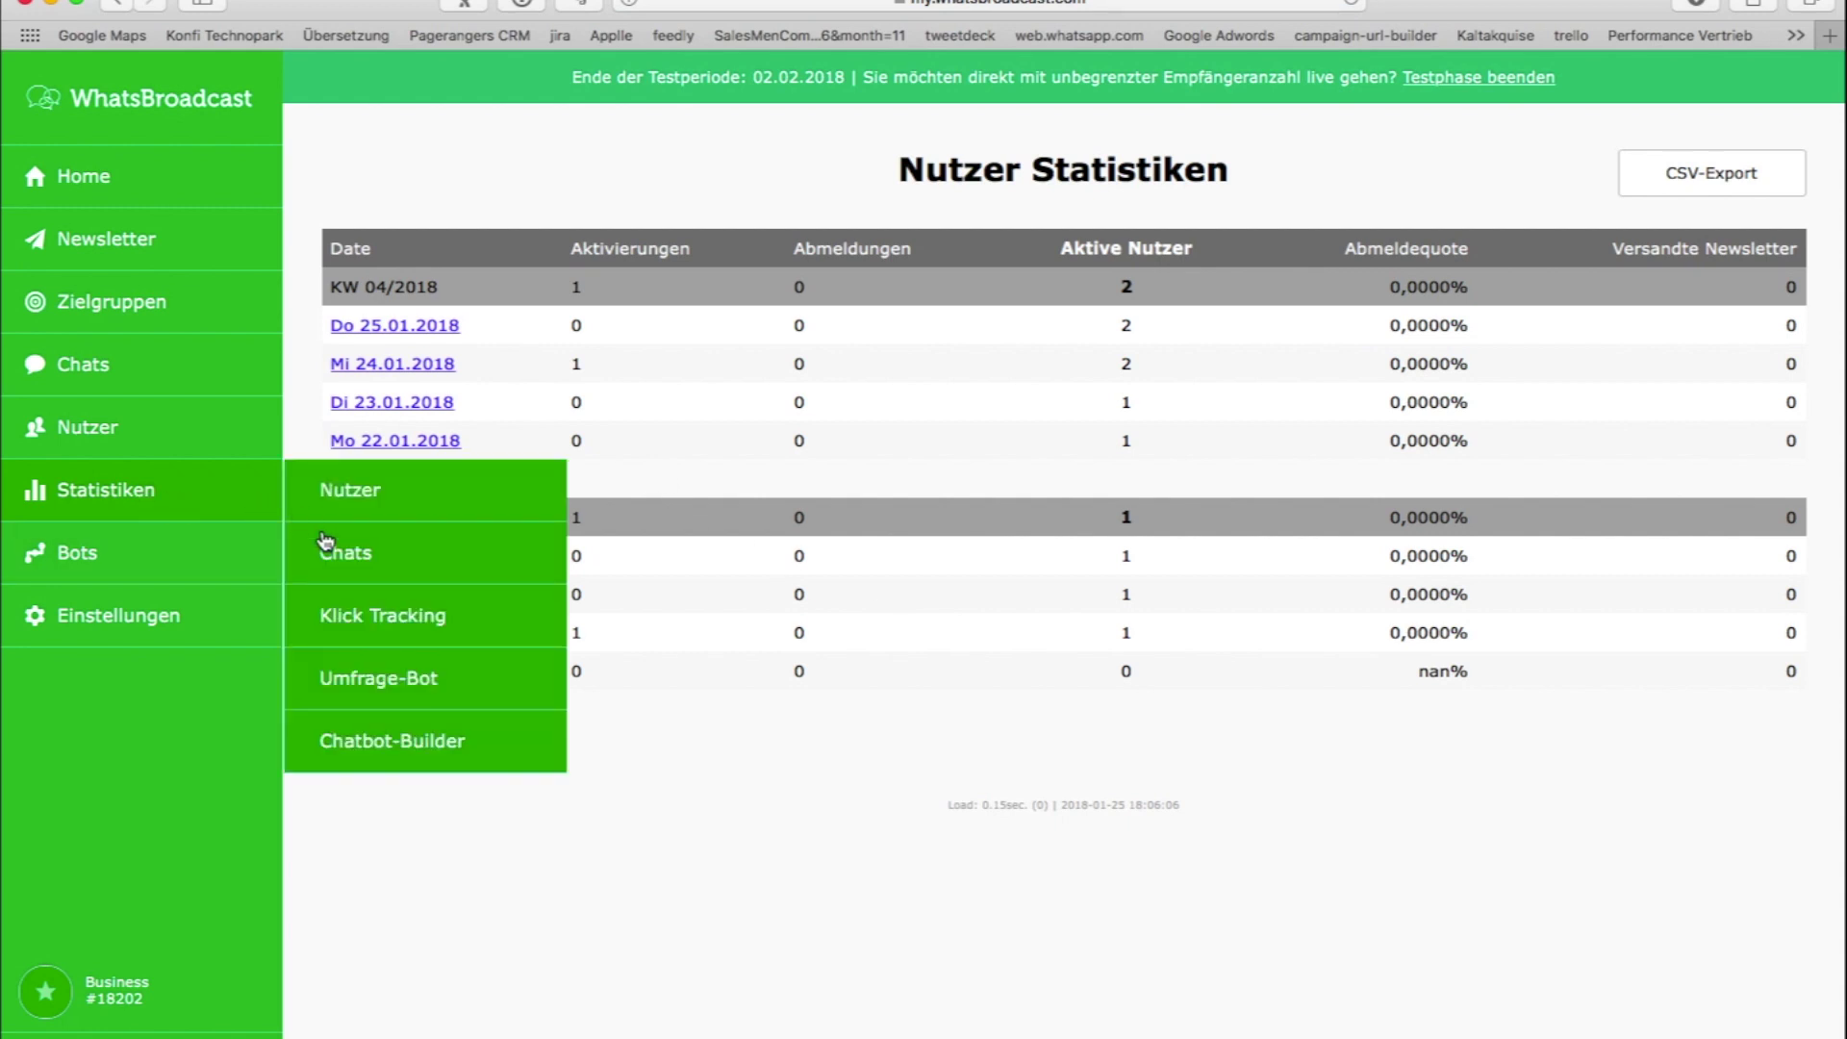
{"action": "left_click", "coordinate": [327, 544]}
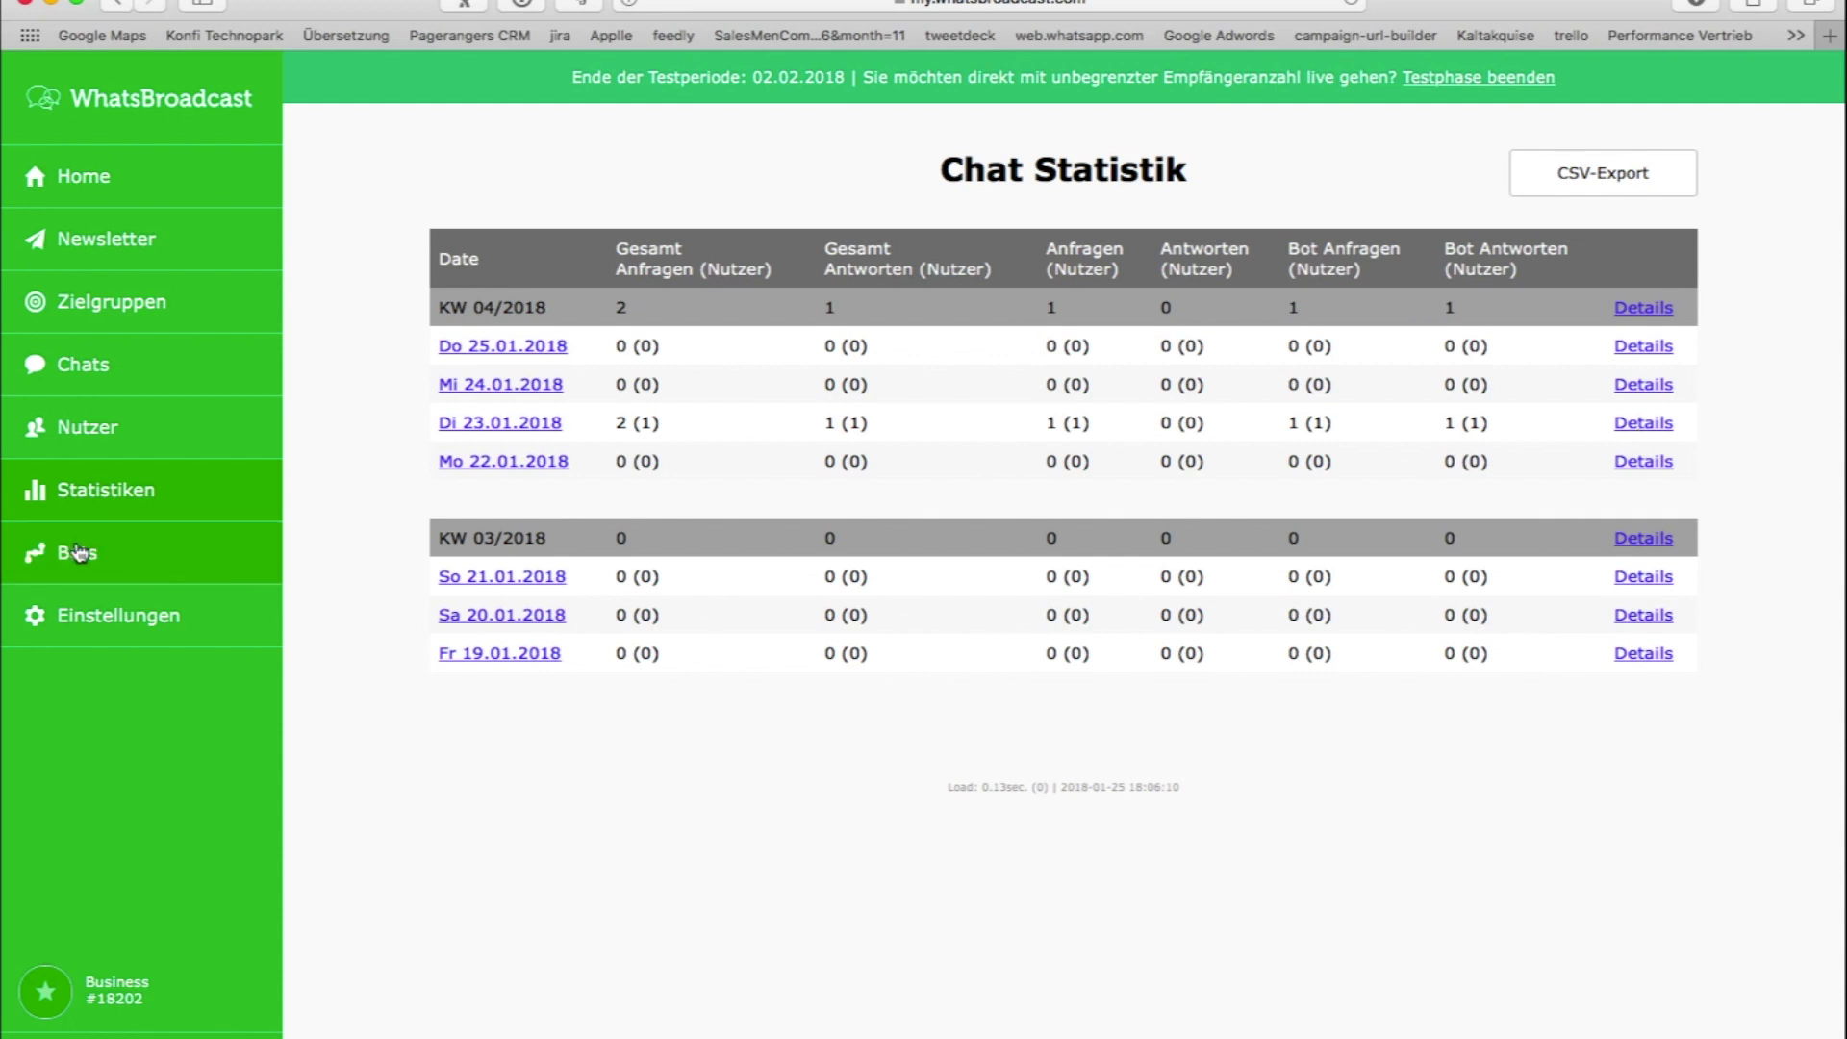
{"action": "mouse_move", "coordinate": [104, 499]}
{"action": "left_click", "coordinate": [398, 626]}
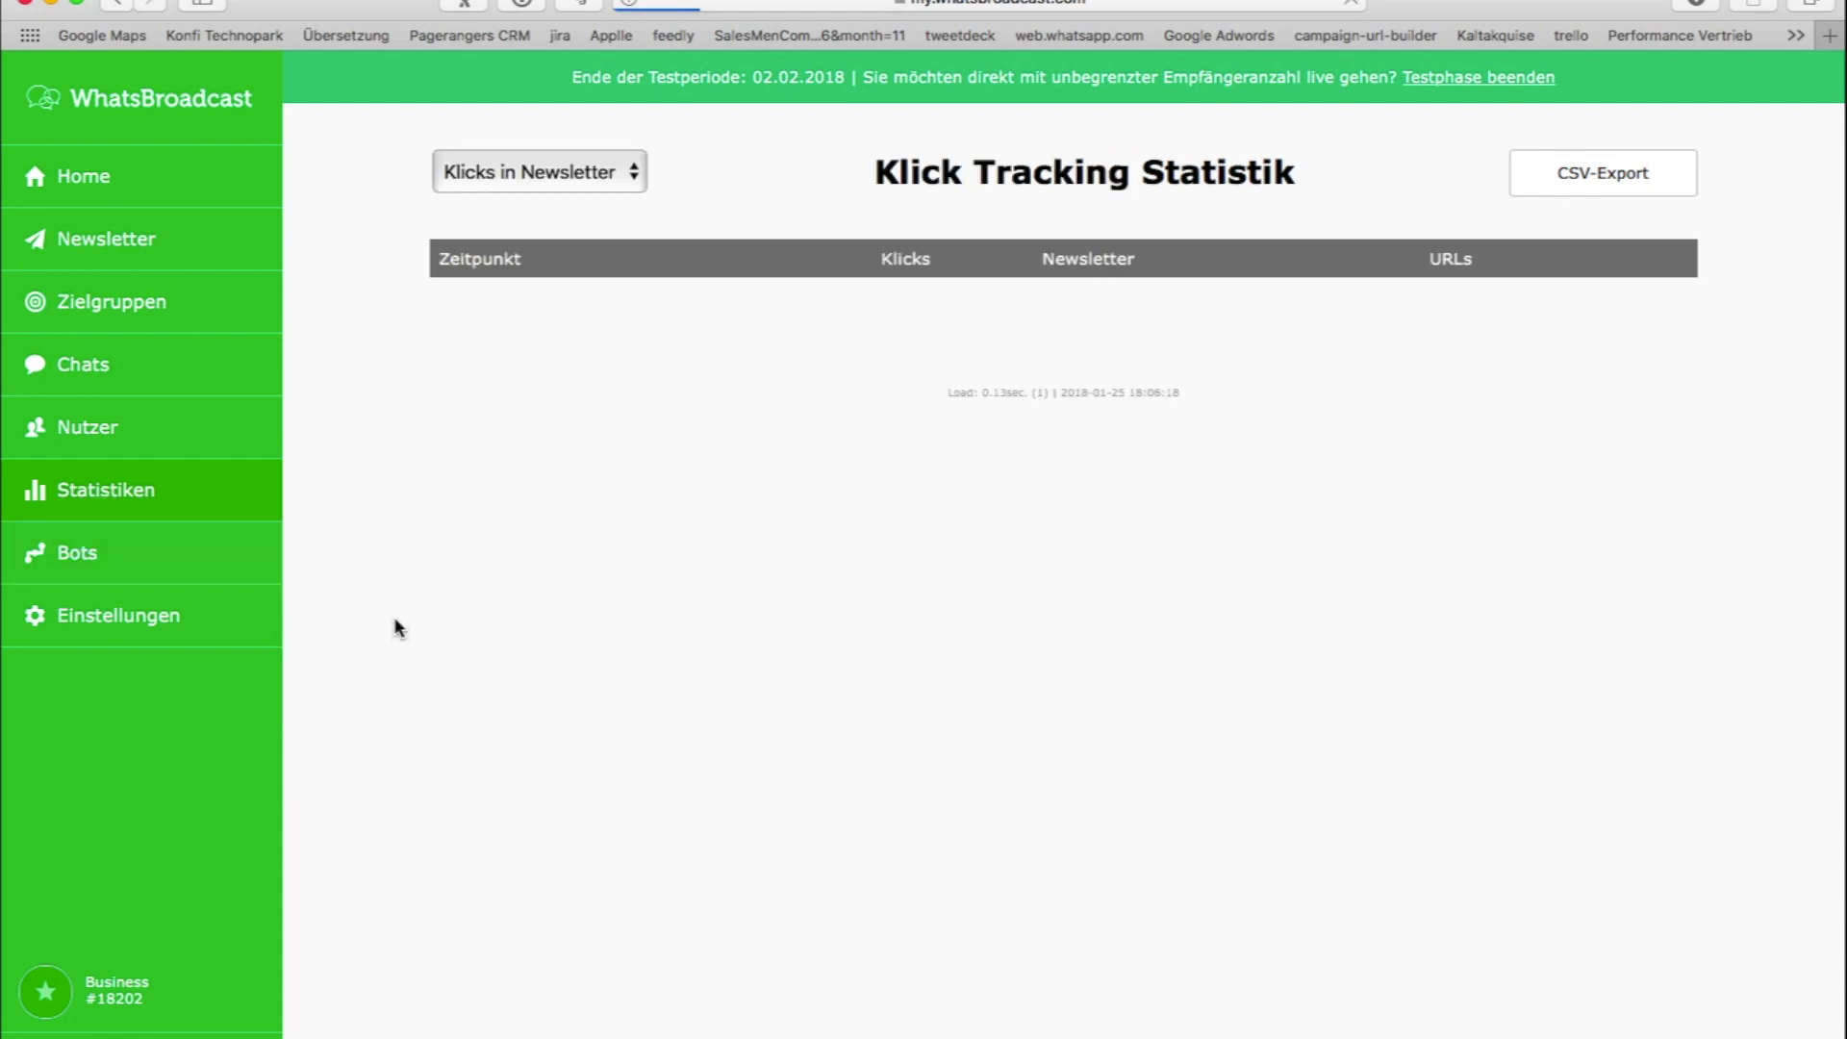
{"action": "mouse_move", "coordinate": [123, 487]}
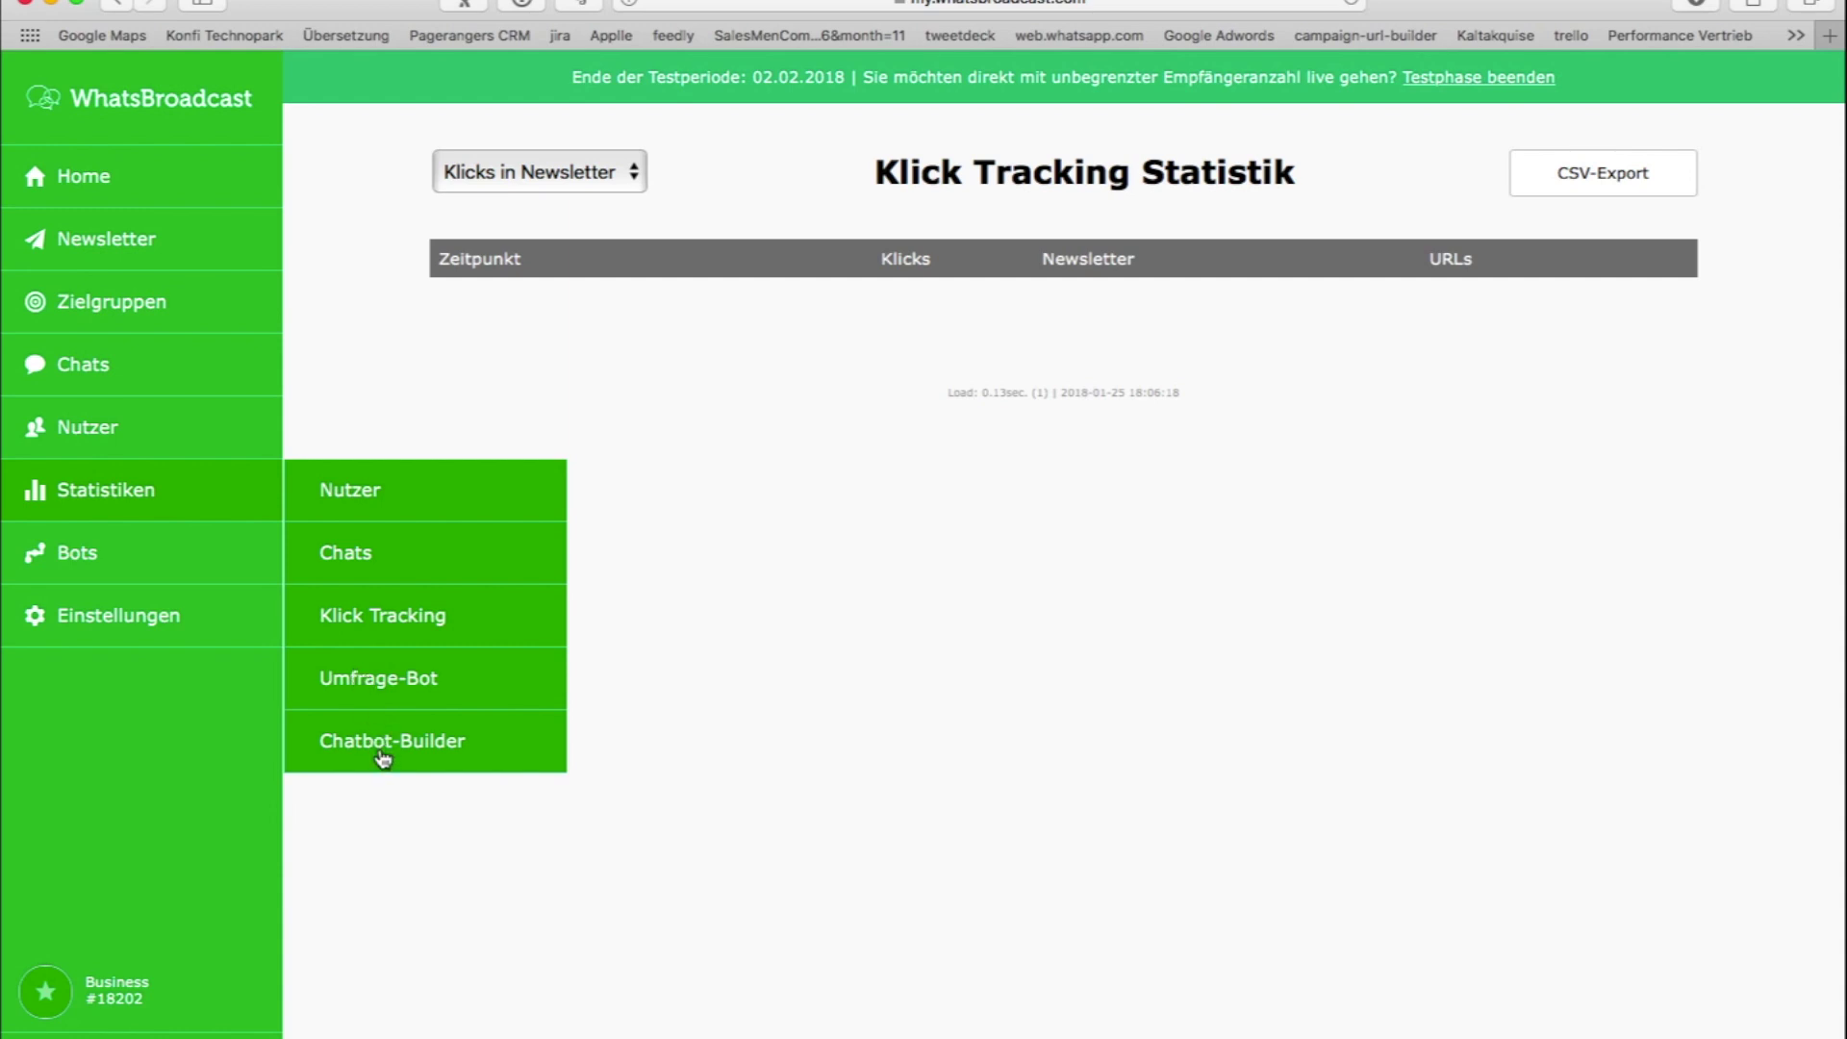
Open the Umfrage-Bot and go to the question field of a new survey
{"action": "mouse_move", "coordinate": [152, 548]}
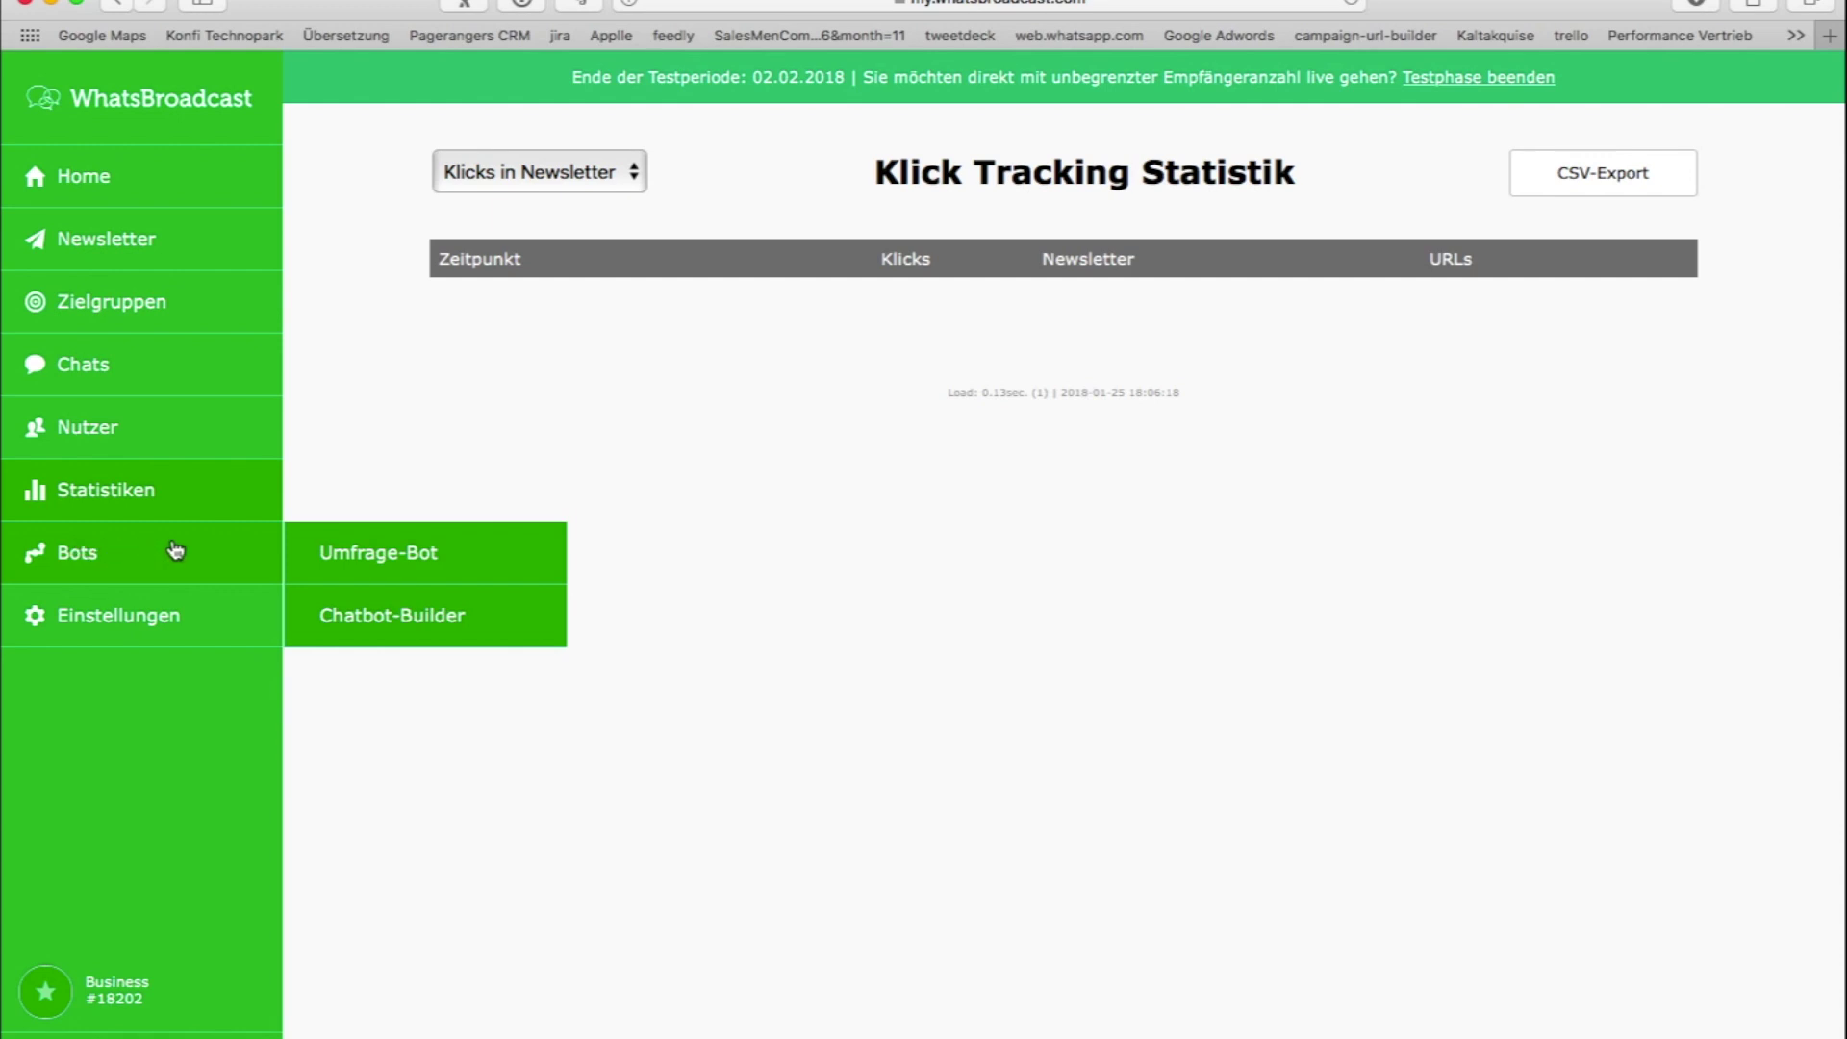
{"action": "left_click", "coordinate": [391, 578]}
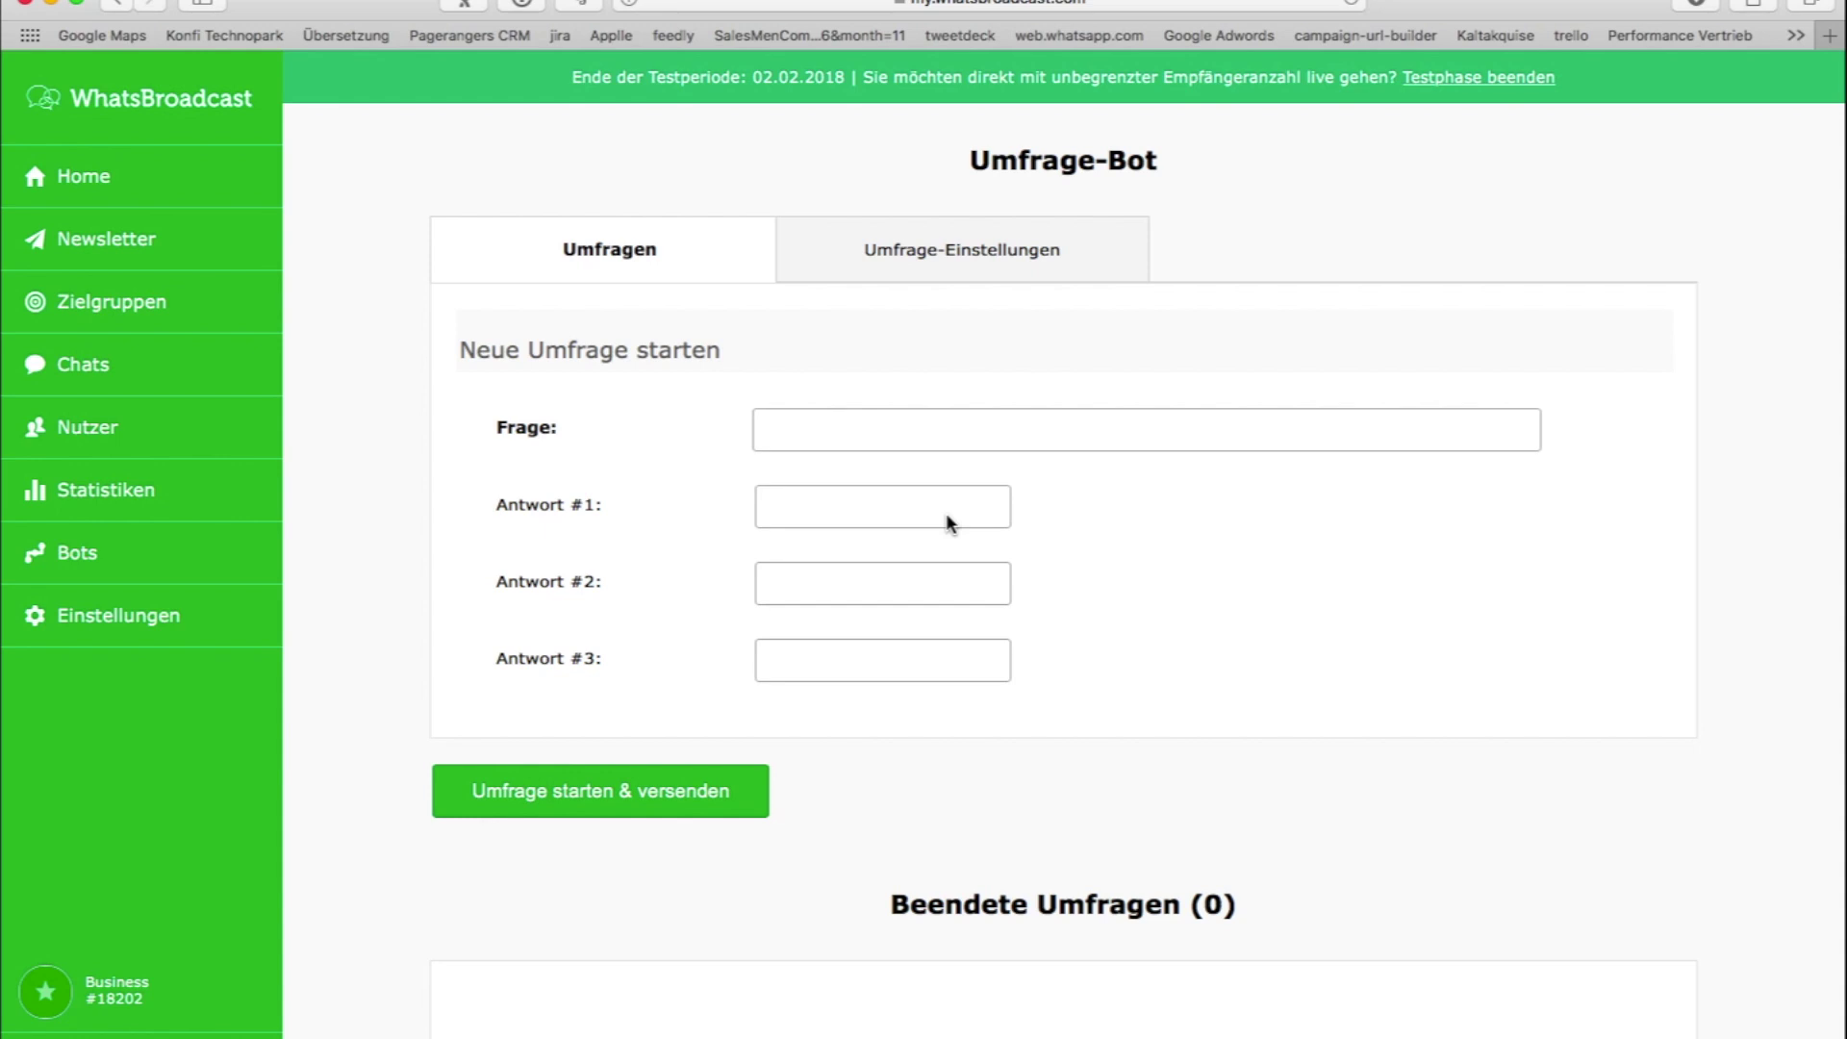
{"action": "left_click", "coordinate": [901, 430]}
Open the Chatbot-Builder and select the full bot answer to "Welche Informationen erhalte ich hier?" for reading
{"action": "left_click", "coordinate": [99, 549]}
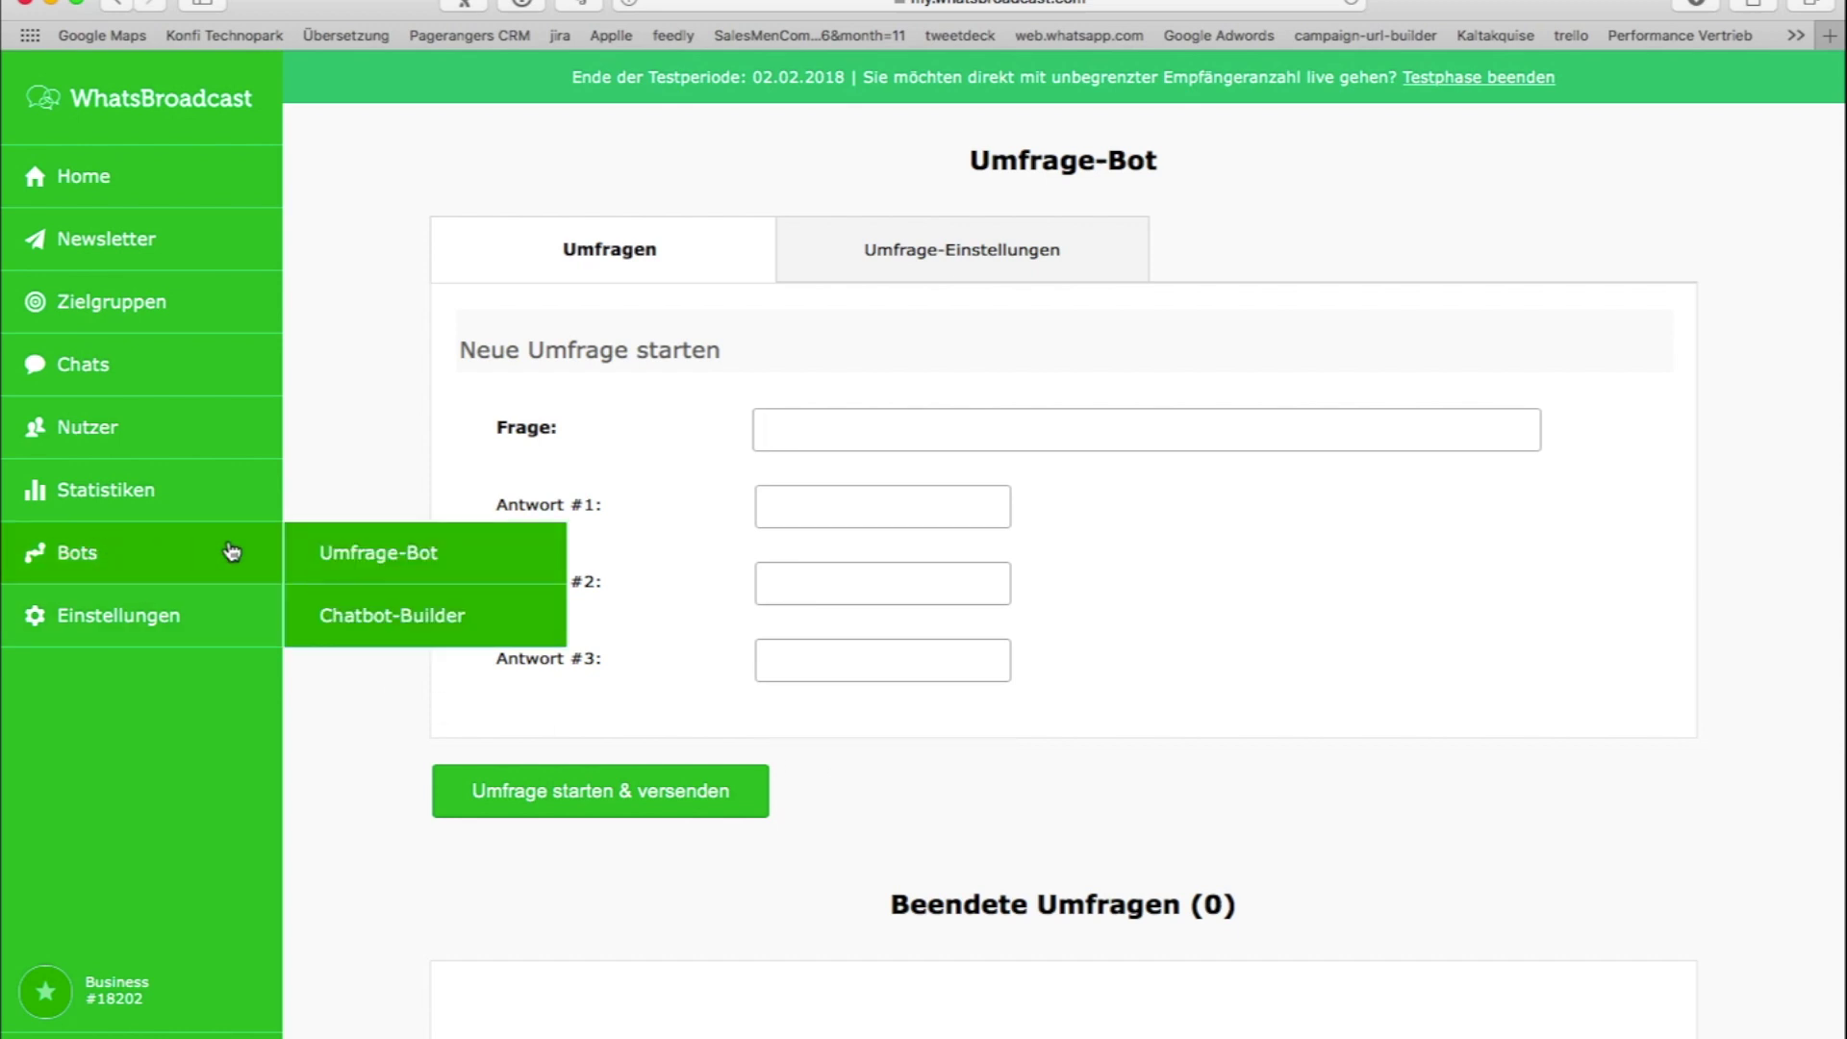
{"action": "left_click", "coordinate": [372, 615]}
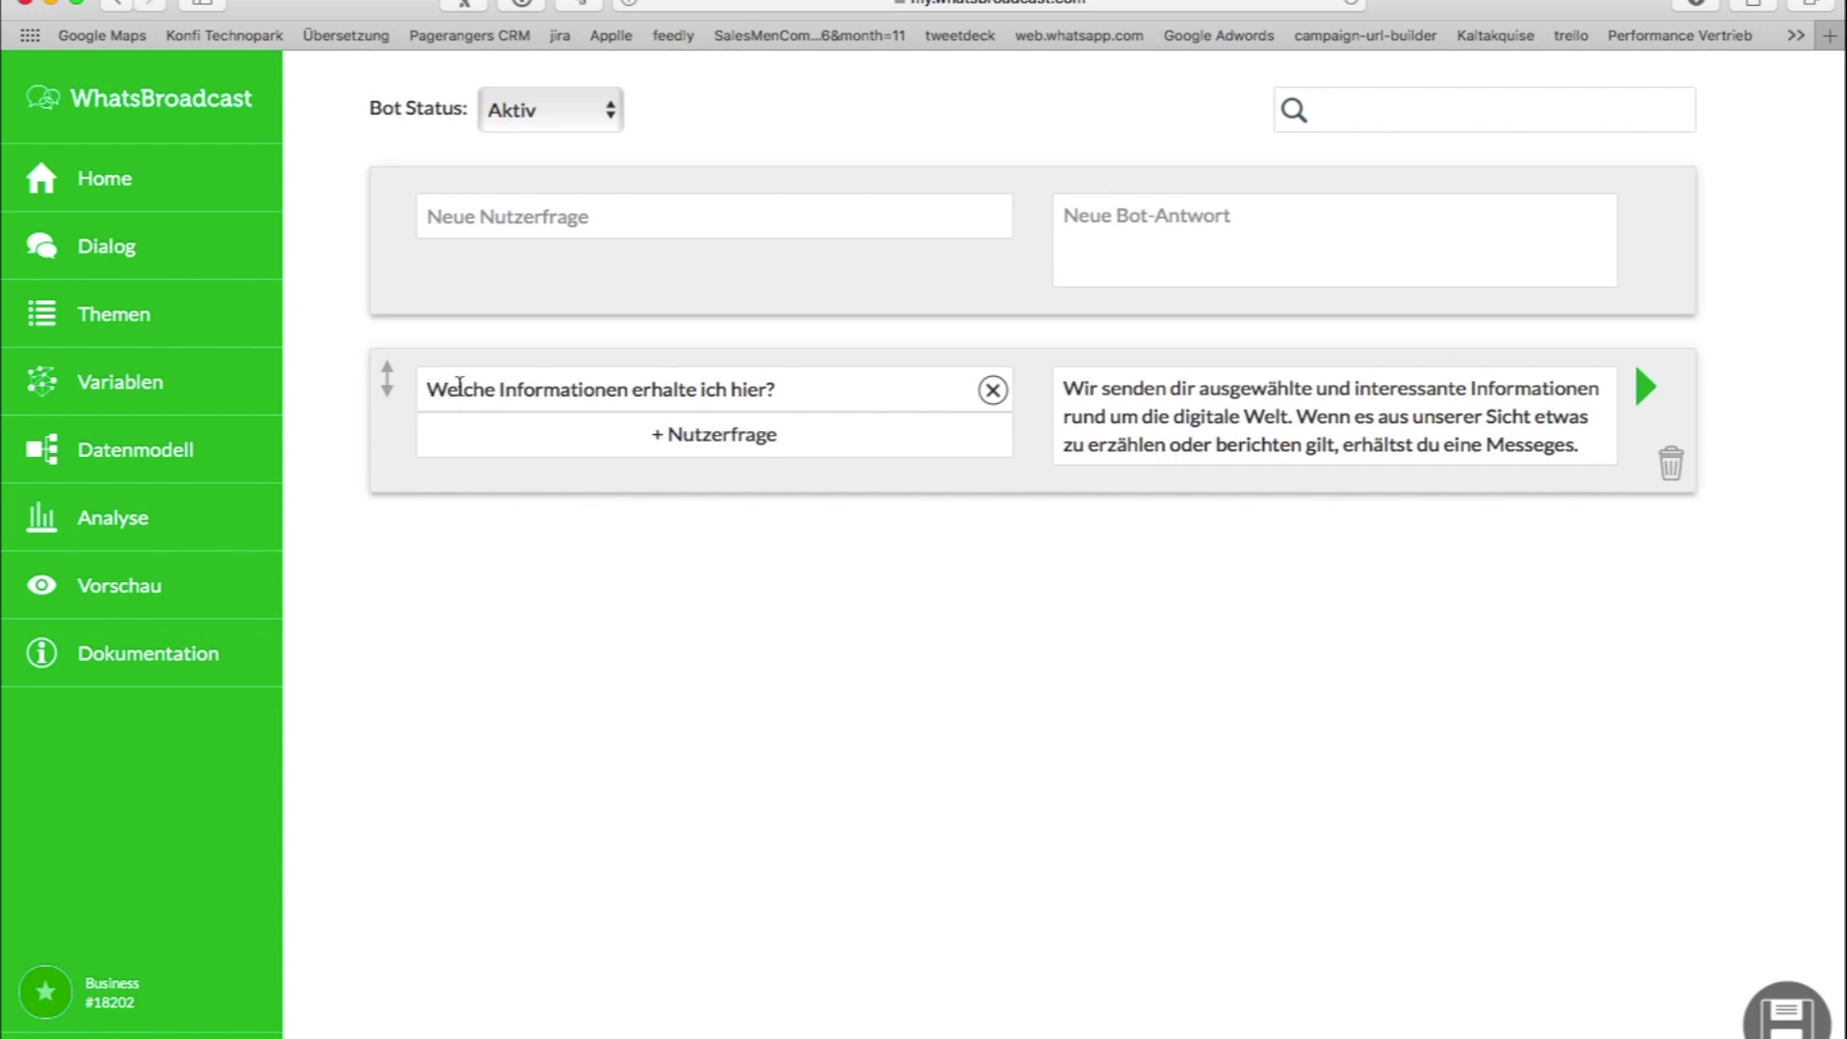
{"action": "left_click", "coordinate": [1073, 396]}
{"action": "left_click_drag", "start_coordinate": [1064, 391], "coordinate": [1280, 515]}
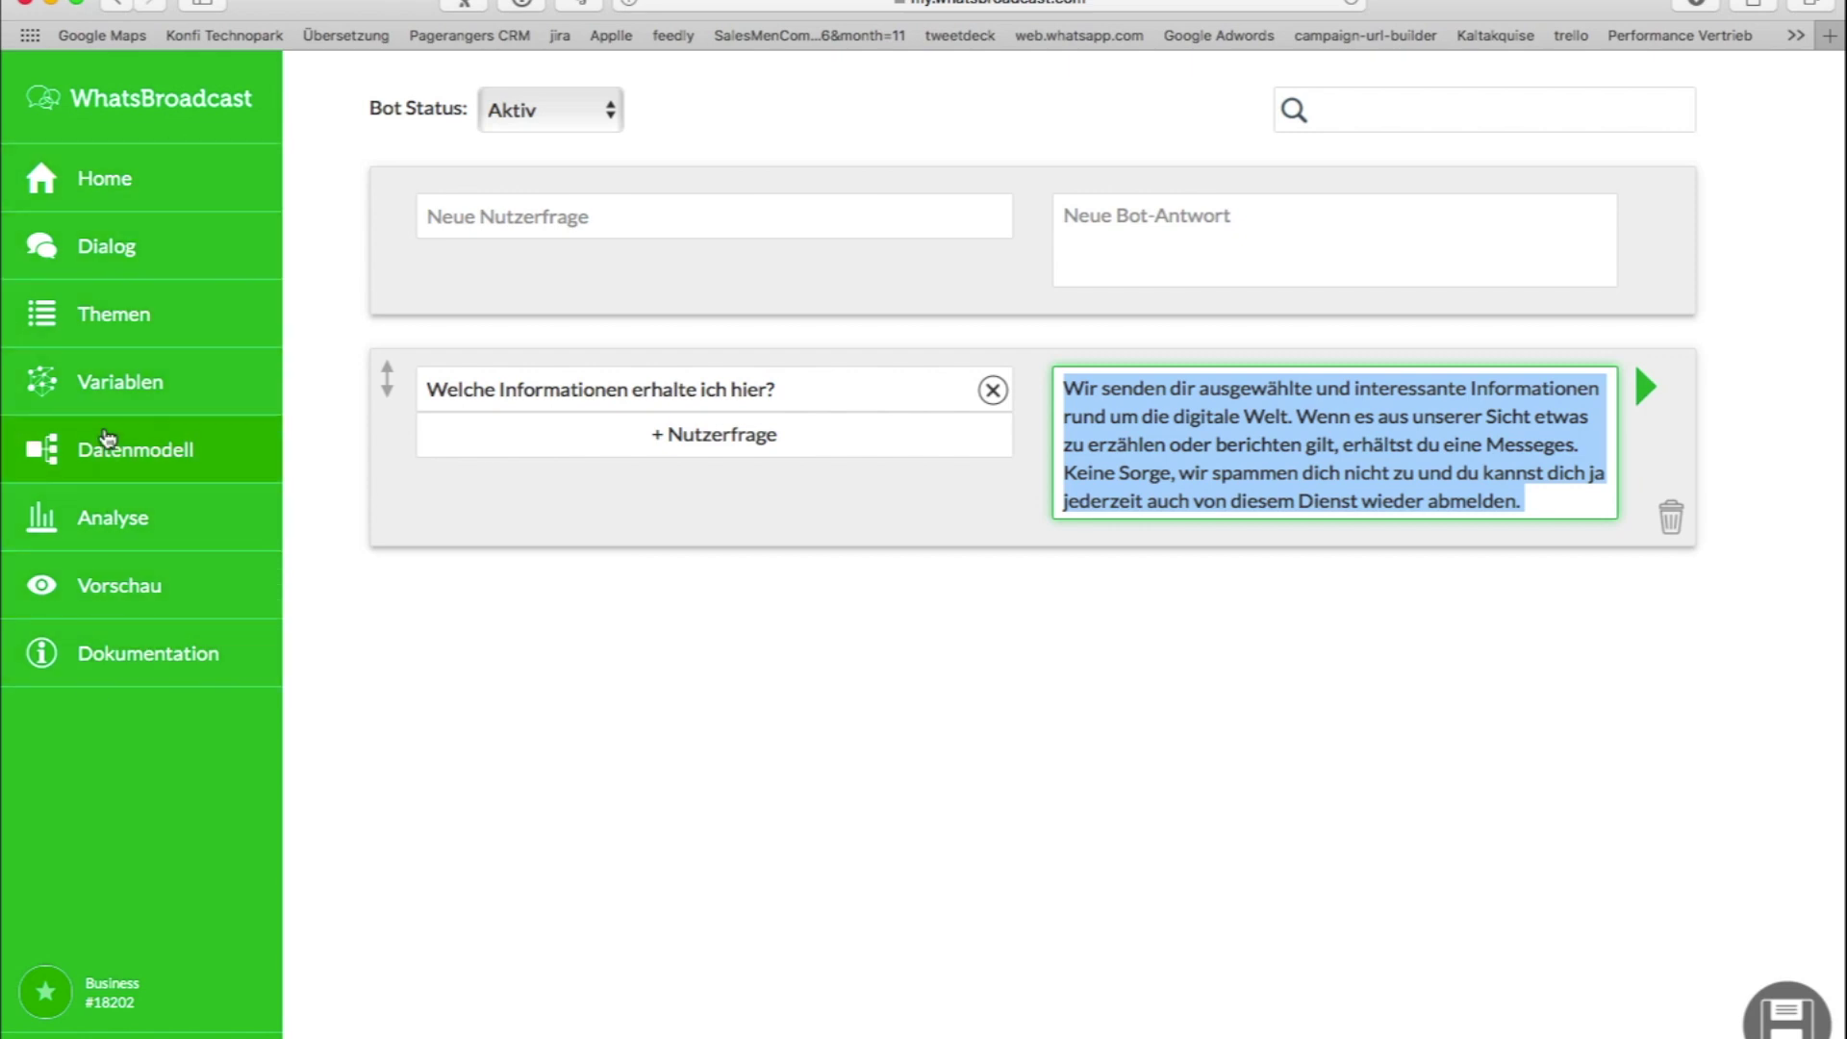
Look through the chatbot's dialog, topics, variables and data model pages
{"action": "left_click", "coordinate": [112, 262]}
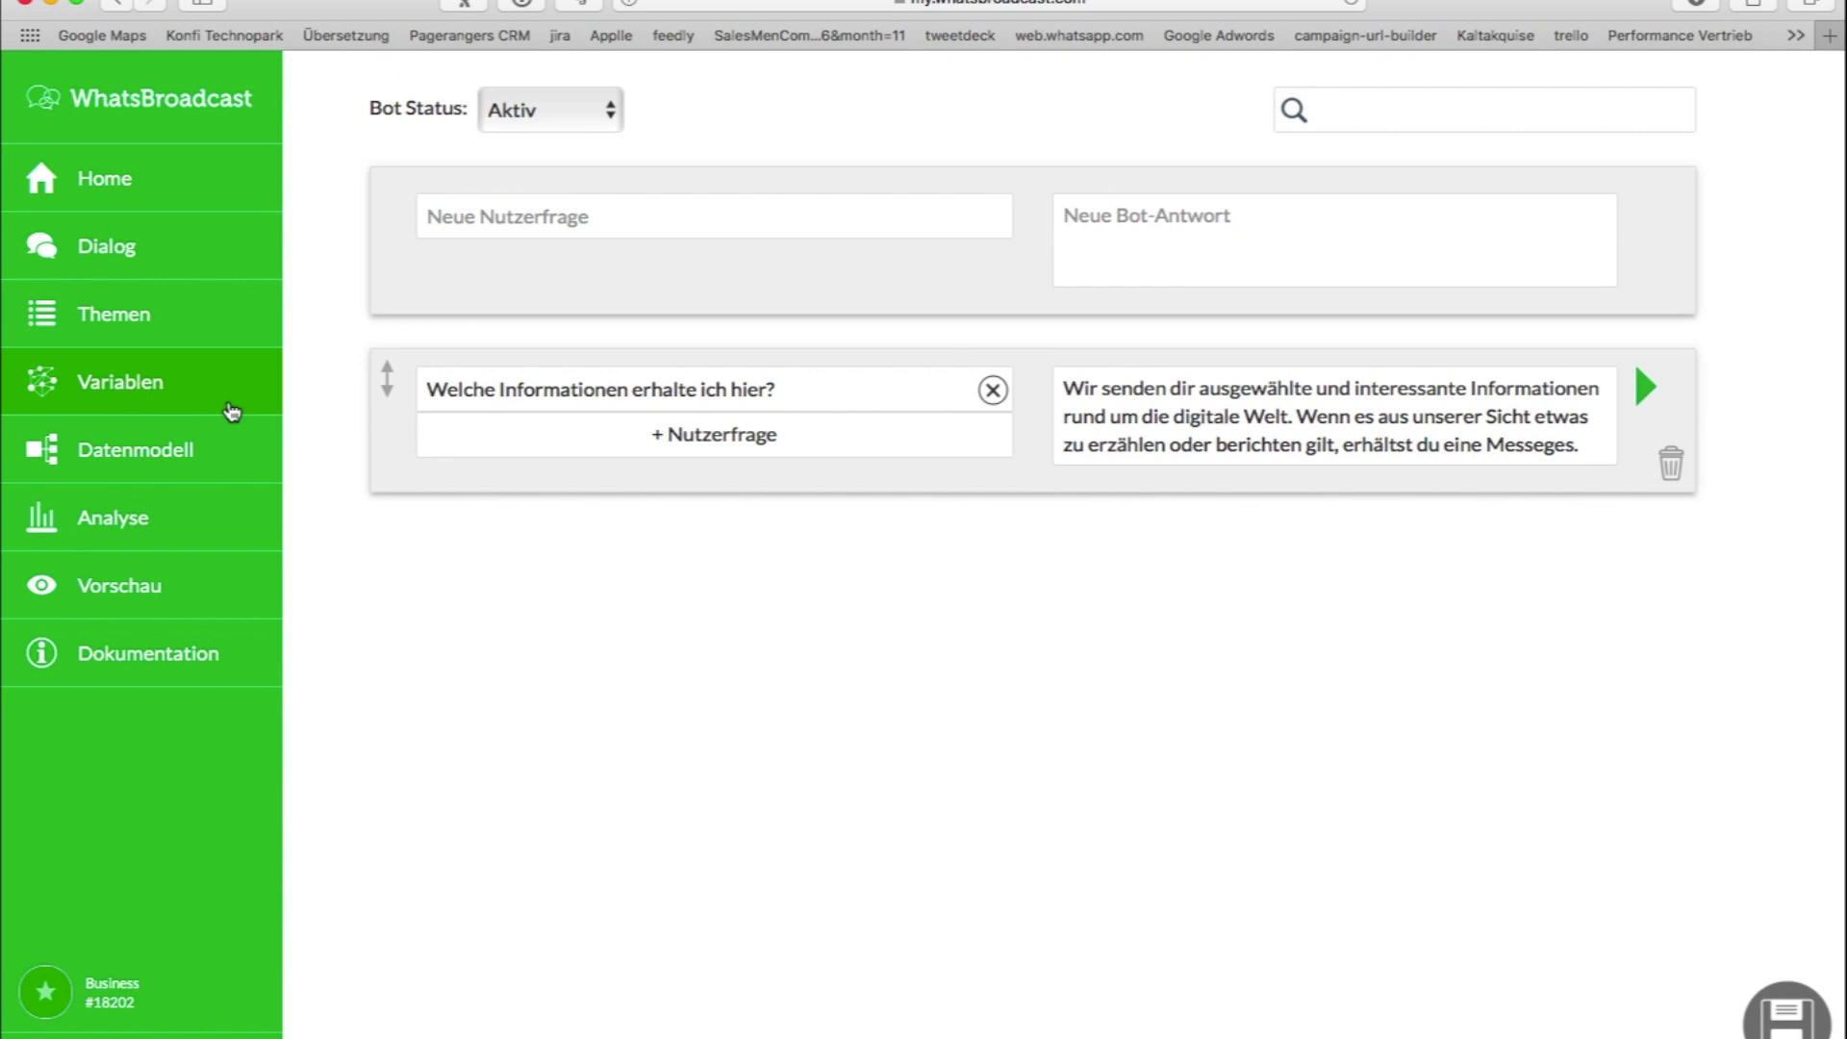
{"action": "left_click", "coordinate": [131, 325]}
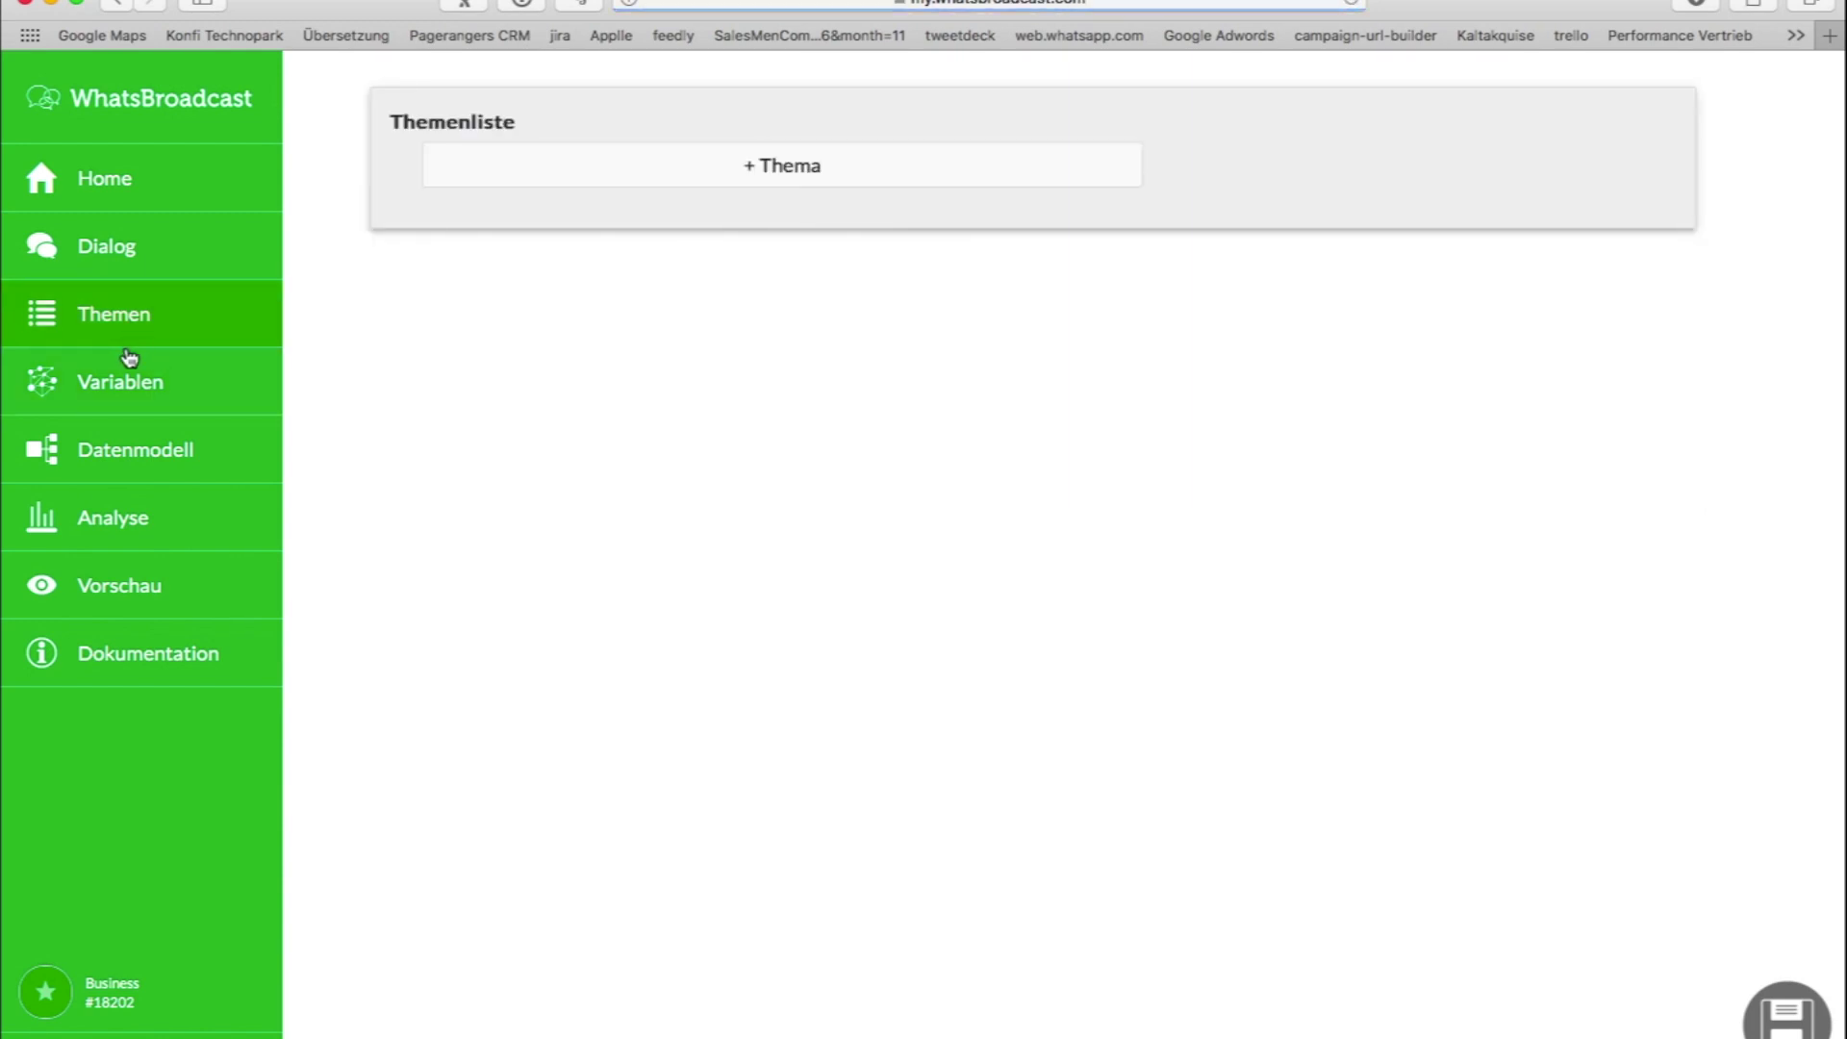
{"action": "left_click", "coordinate": [128, 394]}
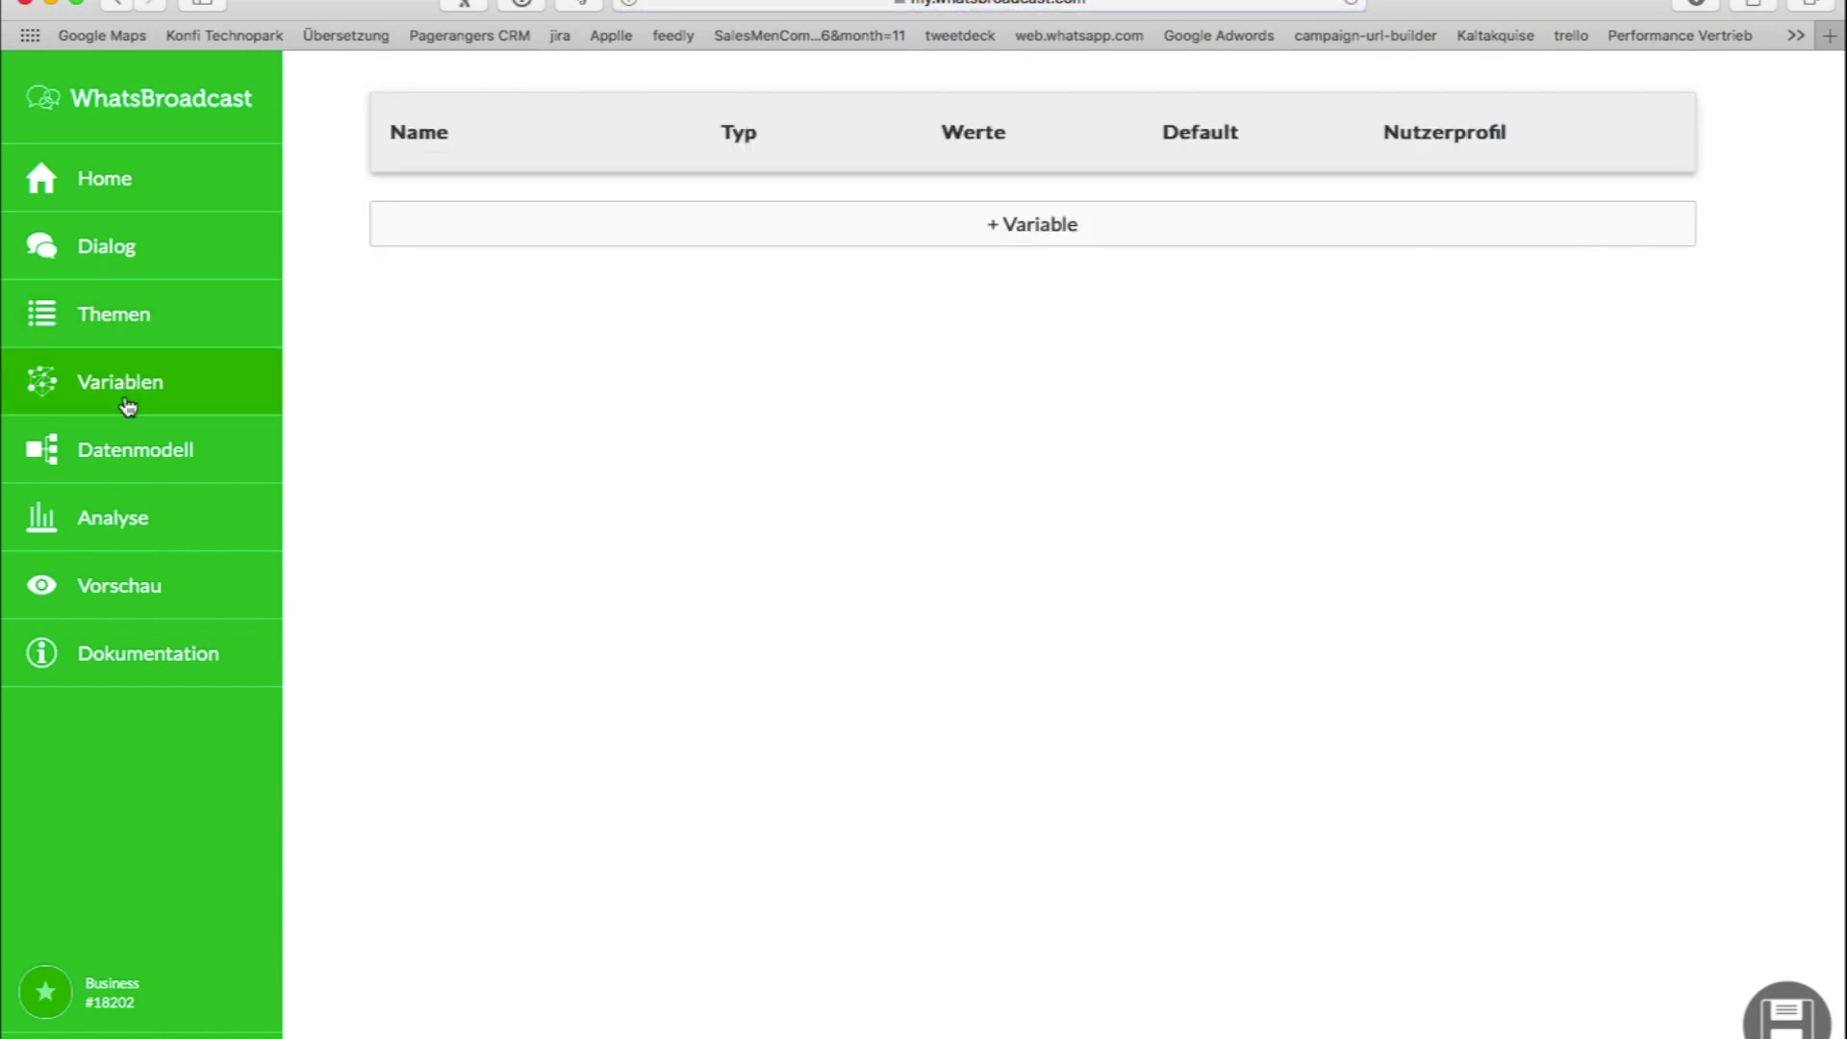
{"action": "left_click", "coordinate": [134, 459]}
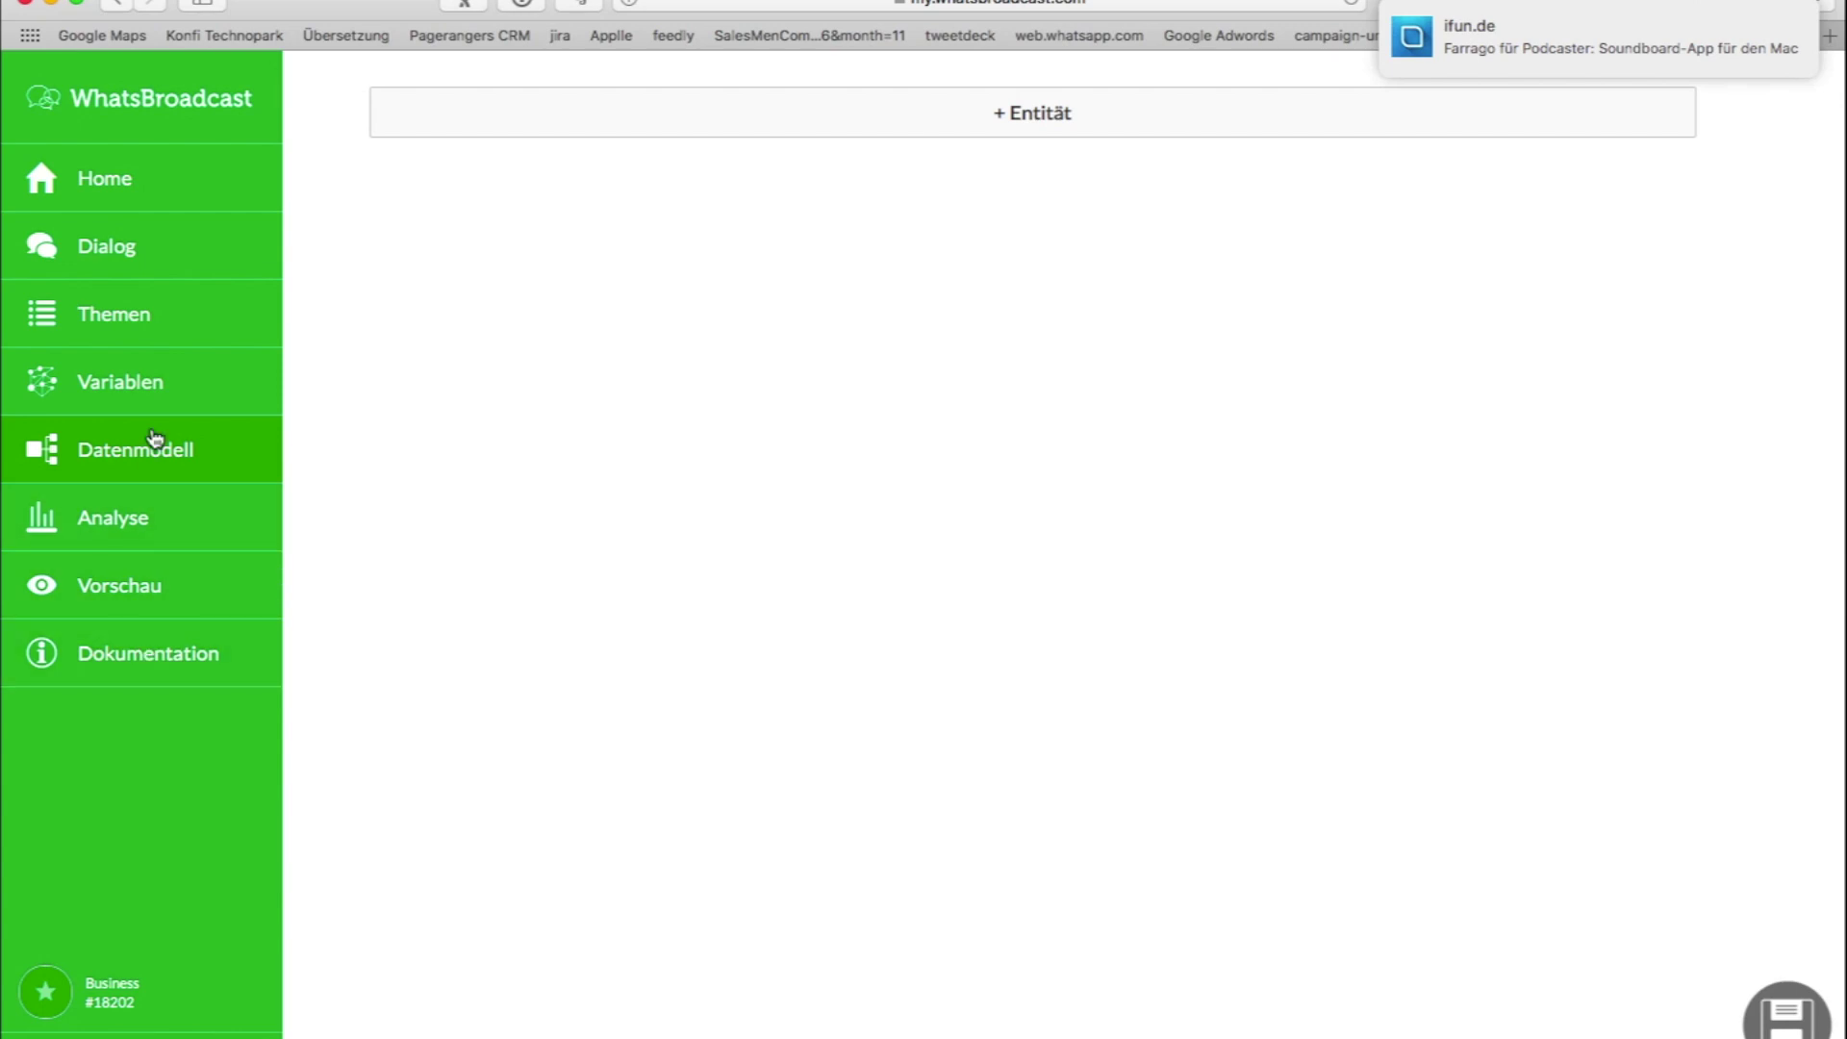
Leave the Chatbot-Builder and view the channel's general settings, including the channel information and opt-in settings
{"action": "left_click", "coordinate": [111, 188]}
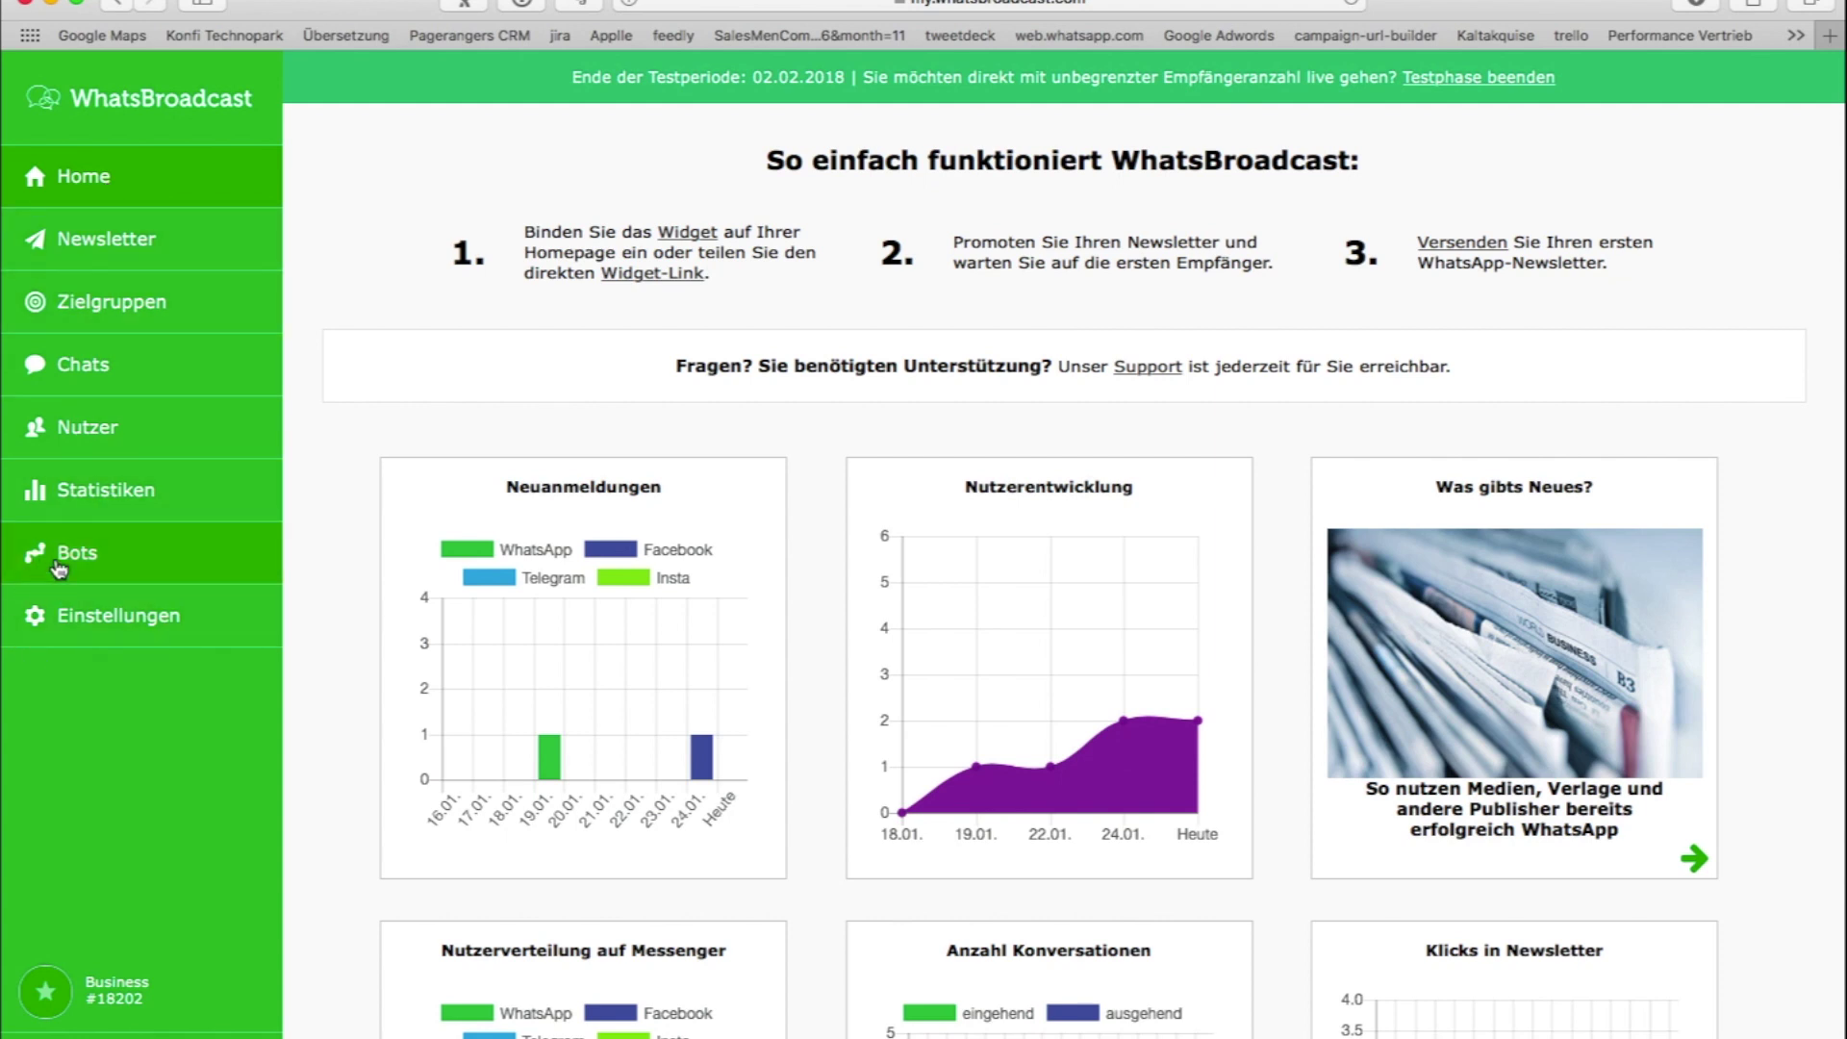
{"action": "left_click", "coordinate": [107, 624]}
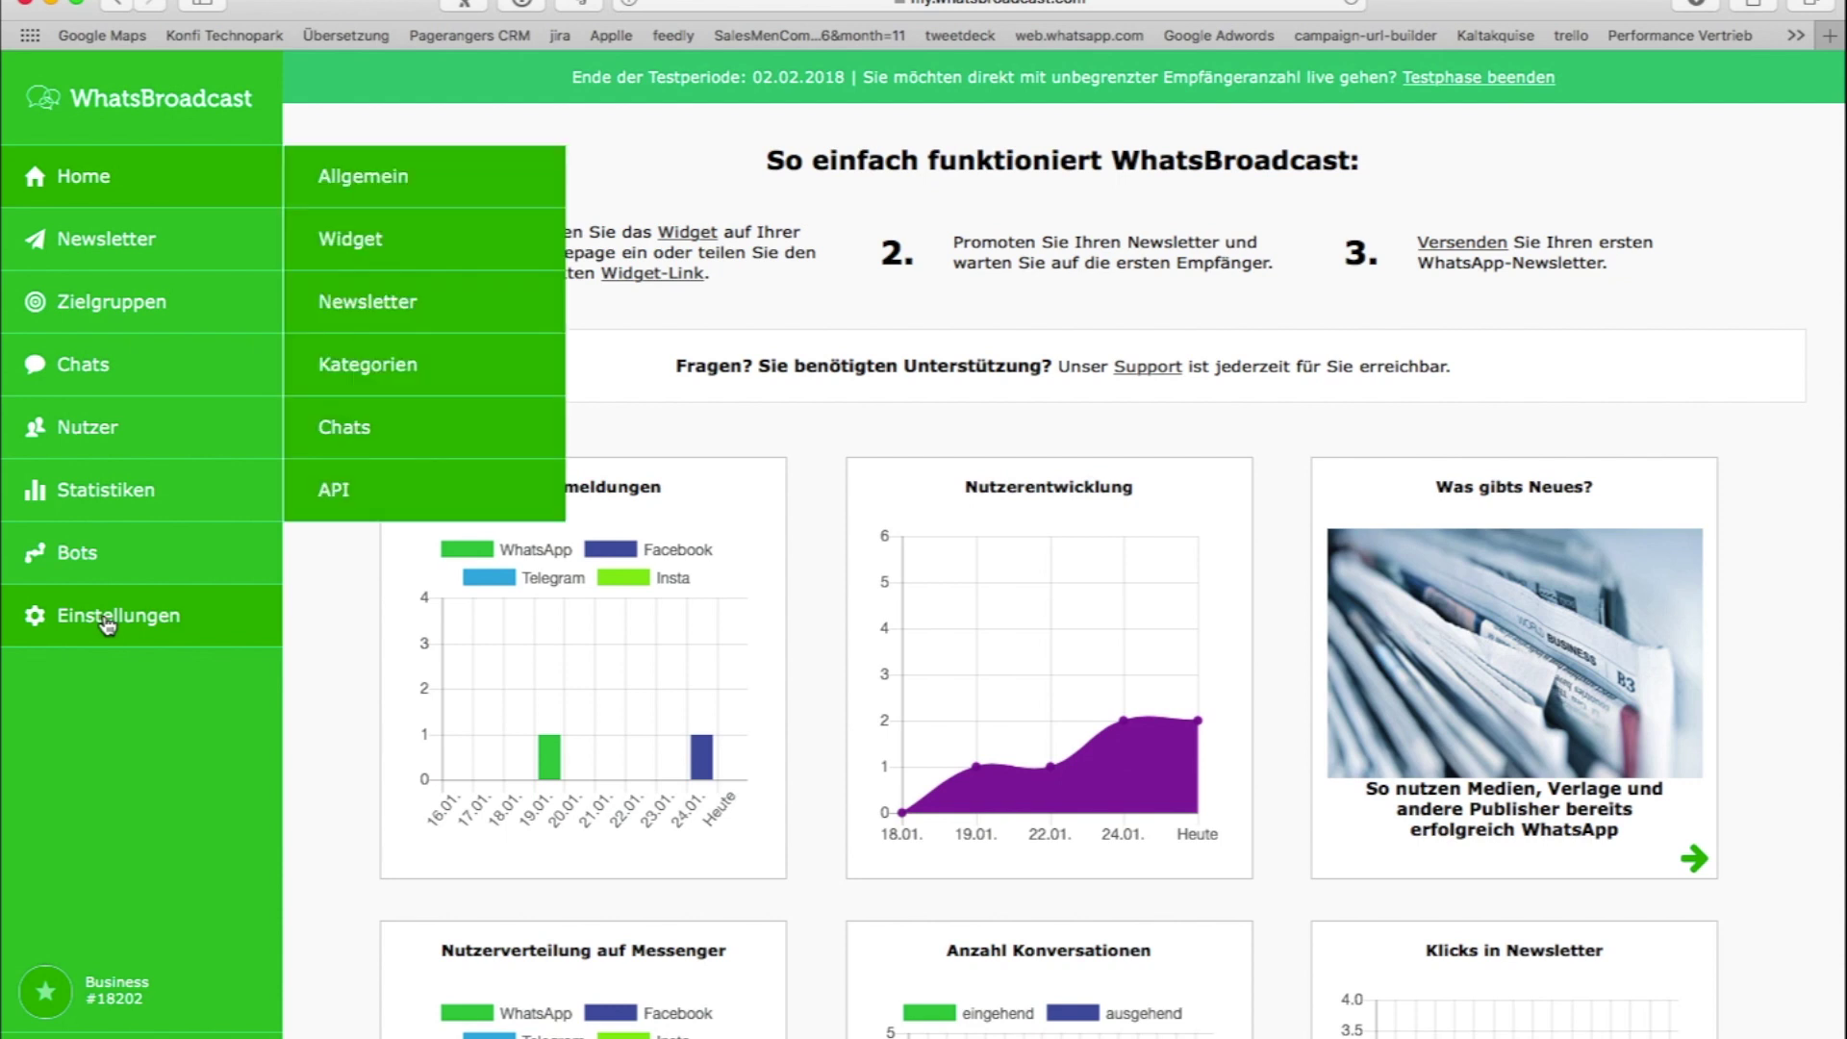
{"action": "left_click", "coordinate": [380, 185]}
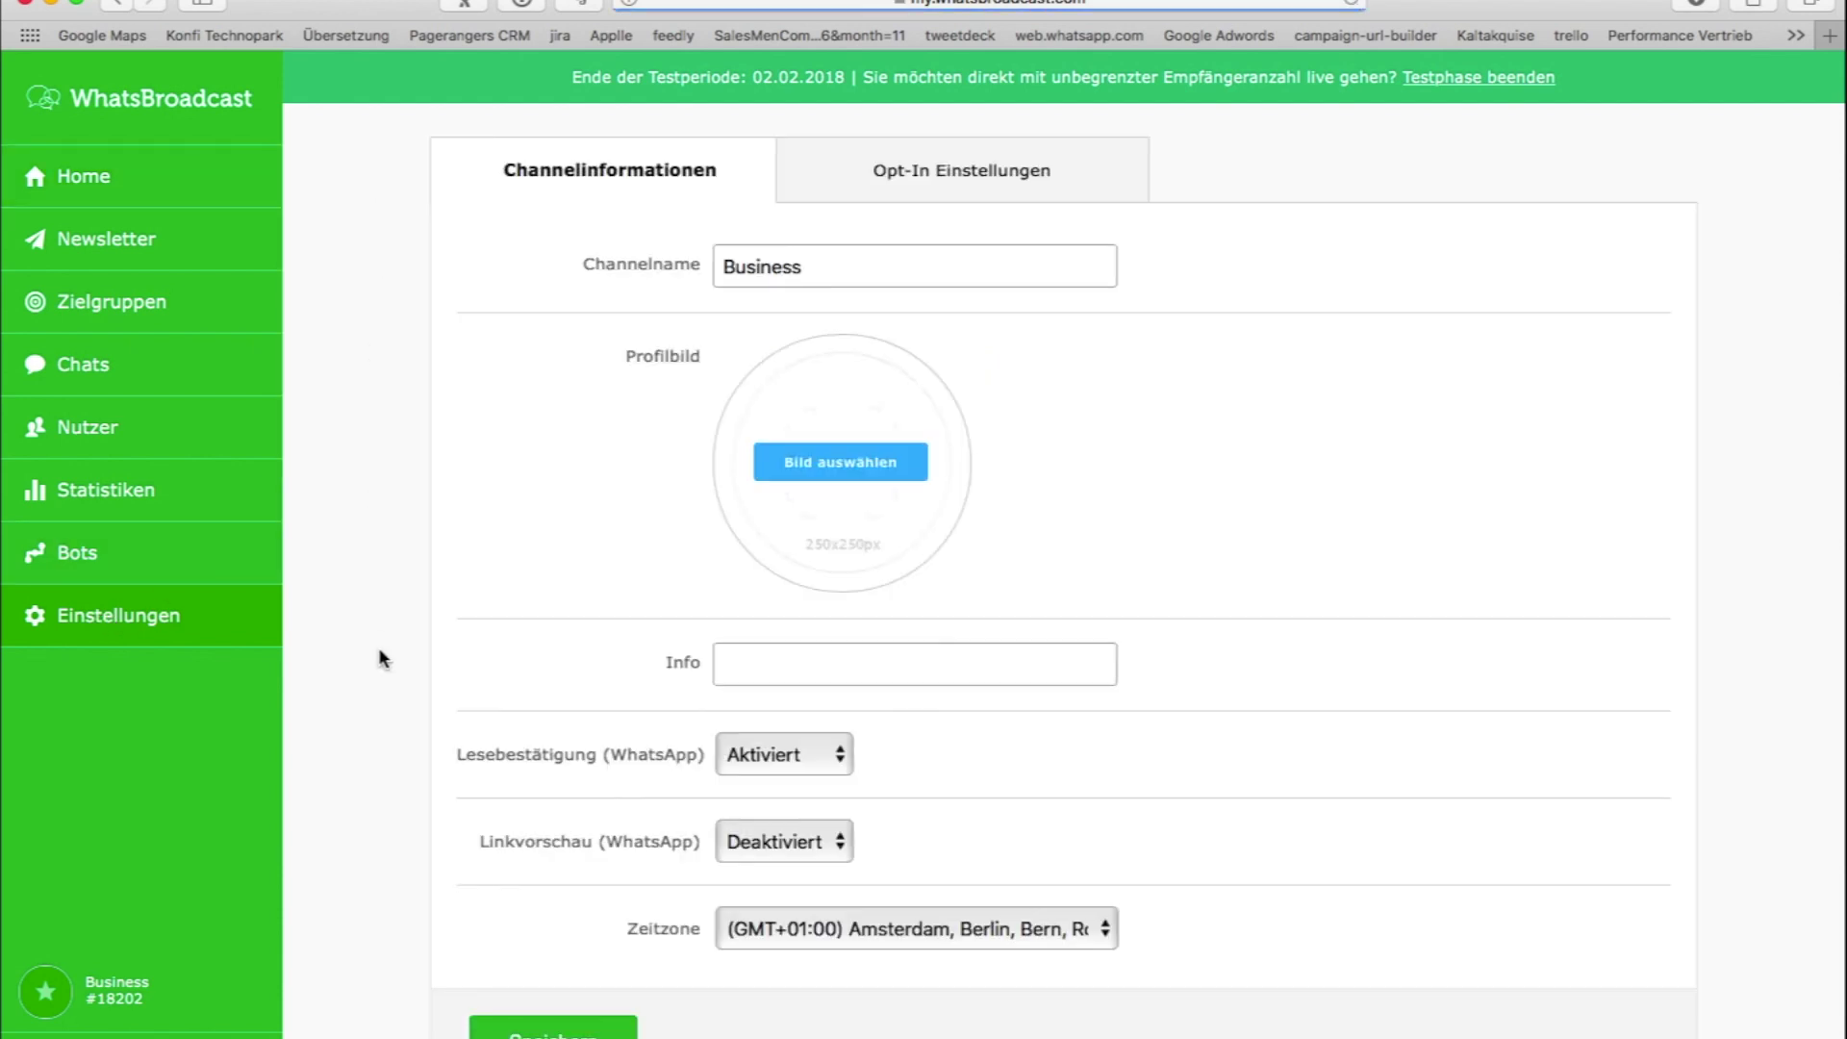
{"action": "scroll", "coordinate": [383, 658], "scroll_direction": "down", "scroll_amount": 1}
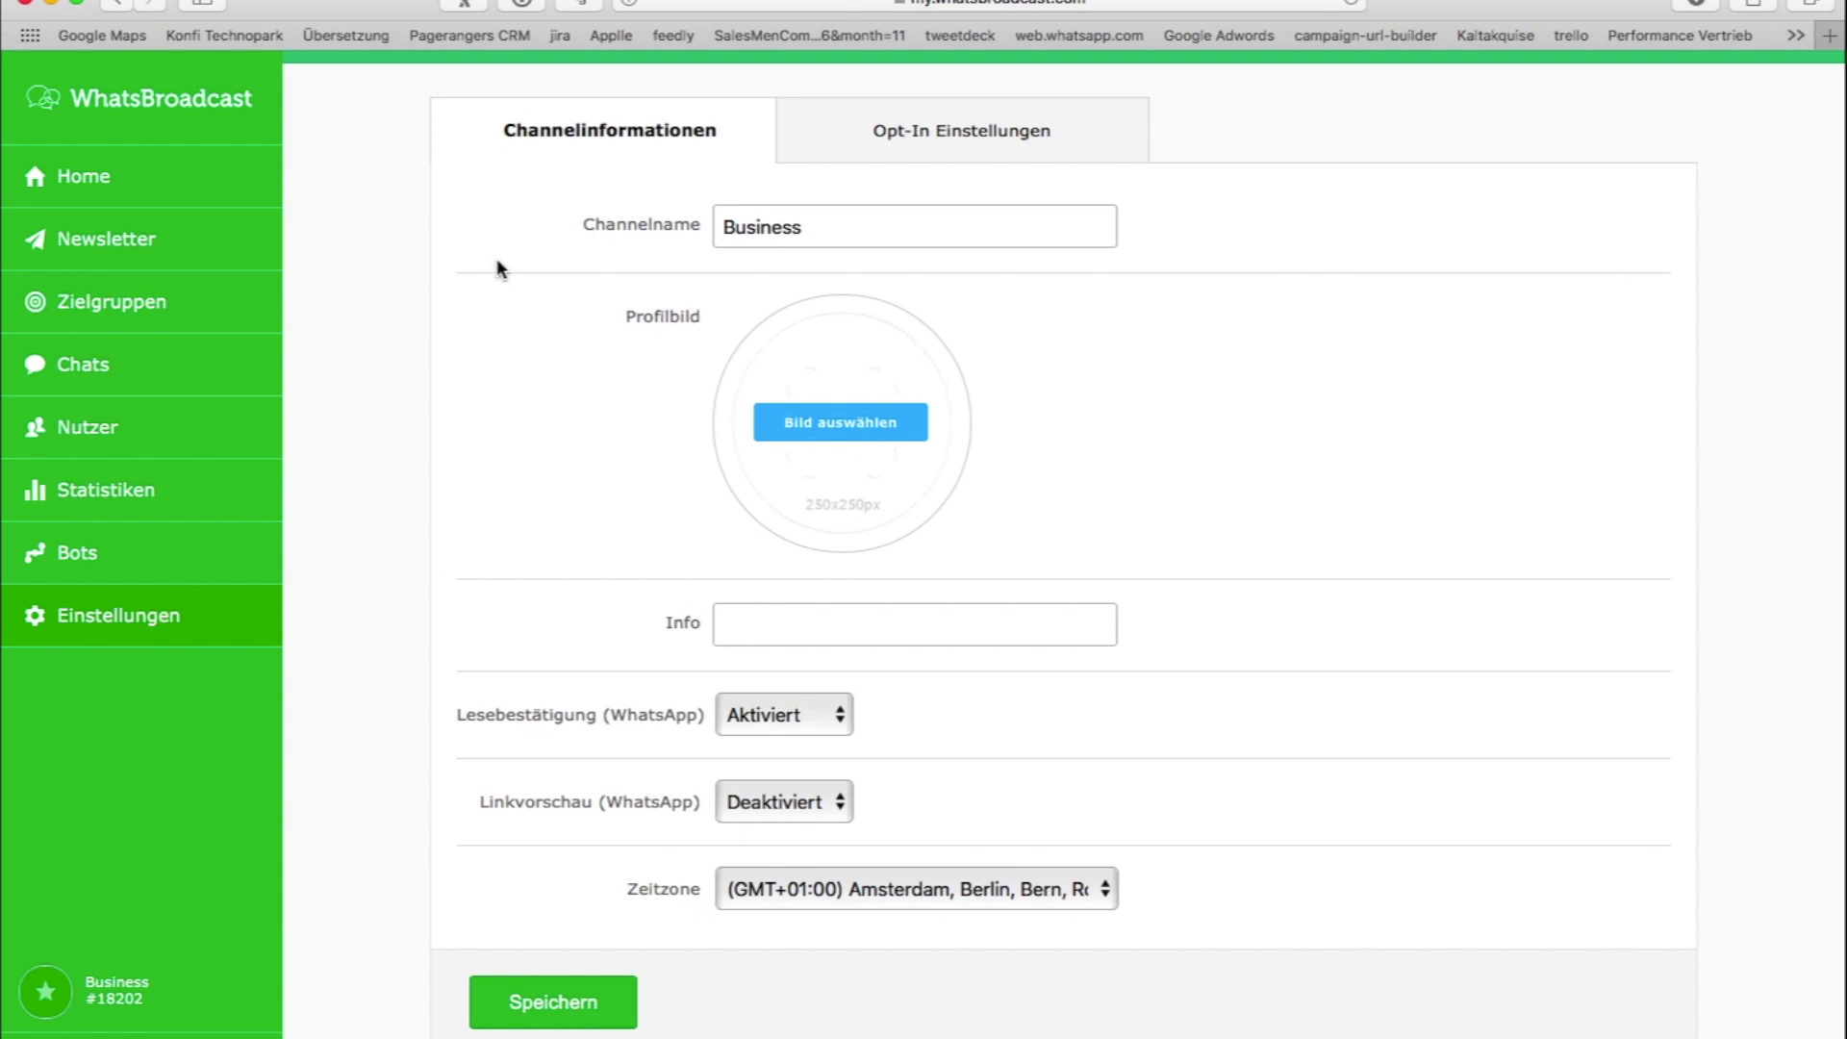
{"action": "left_click", "coordinate": [956, 134]}
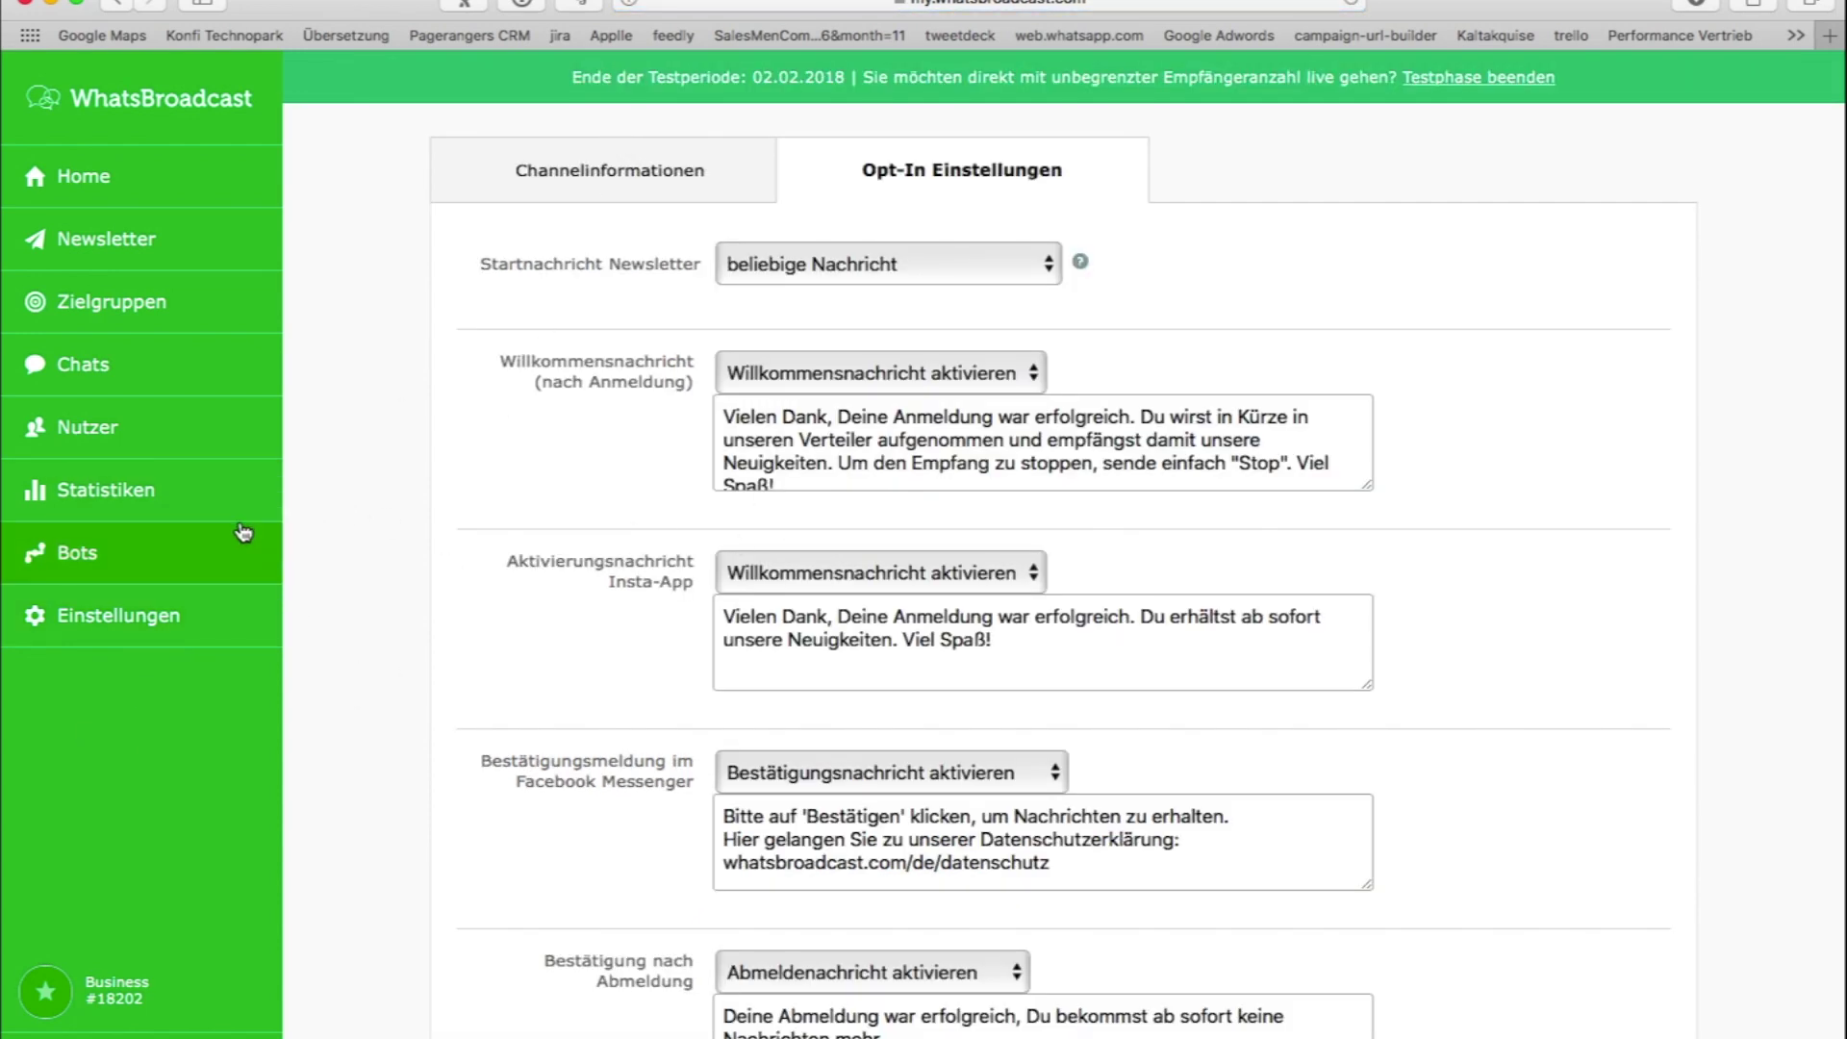
Open the channel's widget settings and look through the HTML code, widget text, language, channel type and phone number output options
{"action": "left_click", "coordinate": [144, 619]}
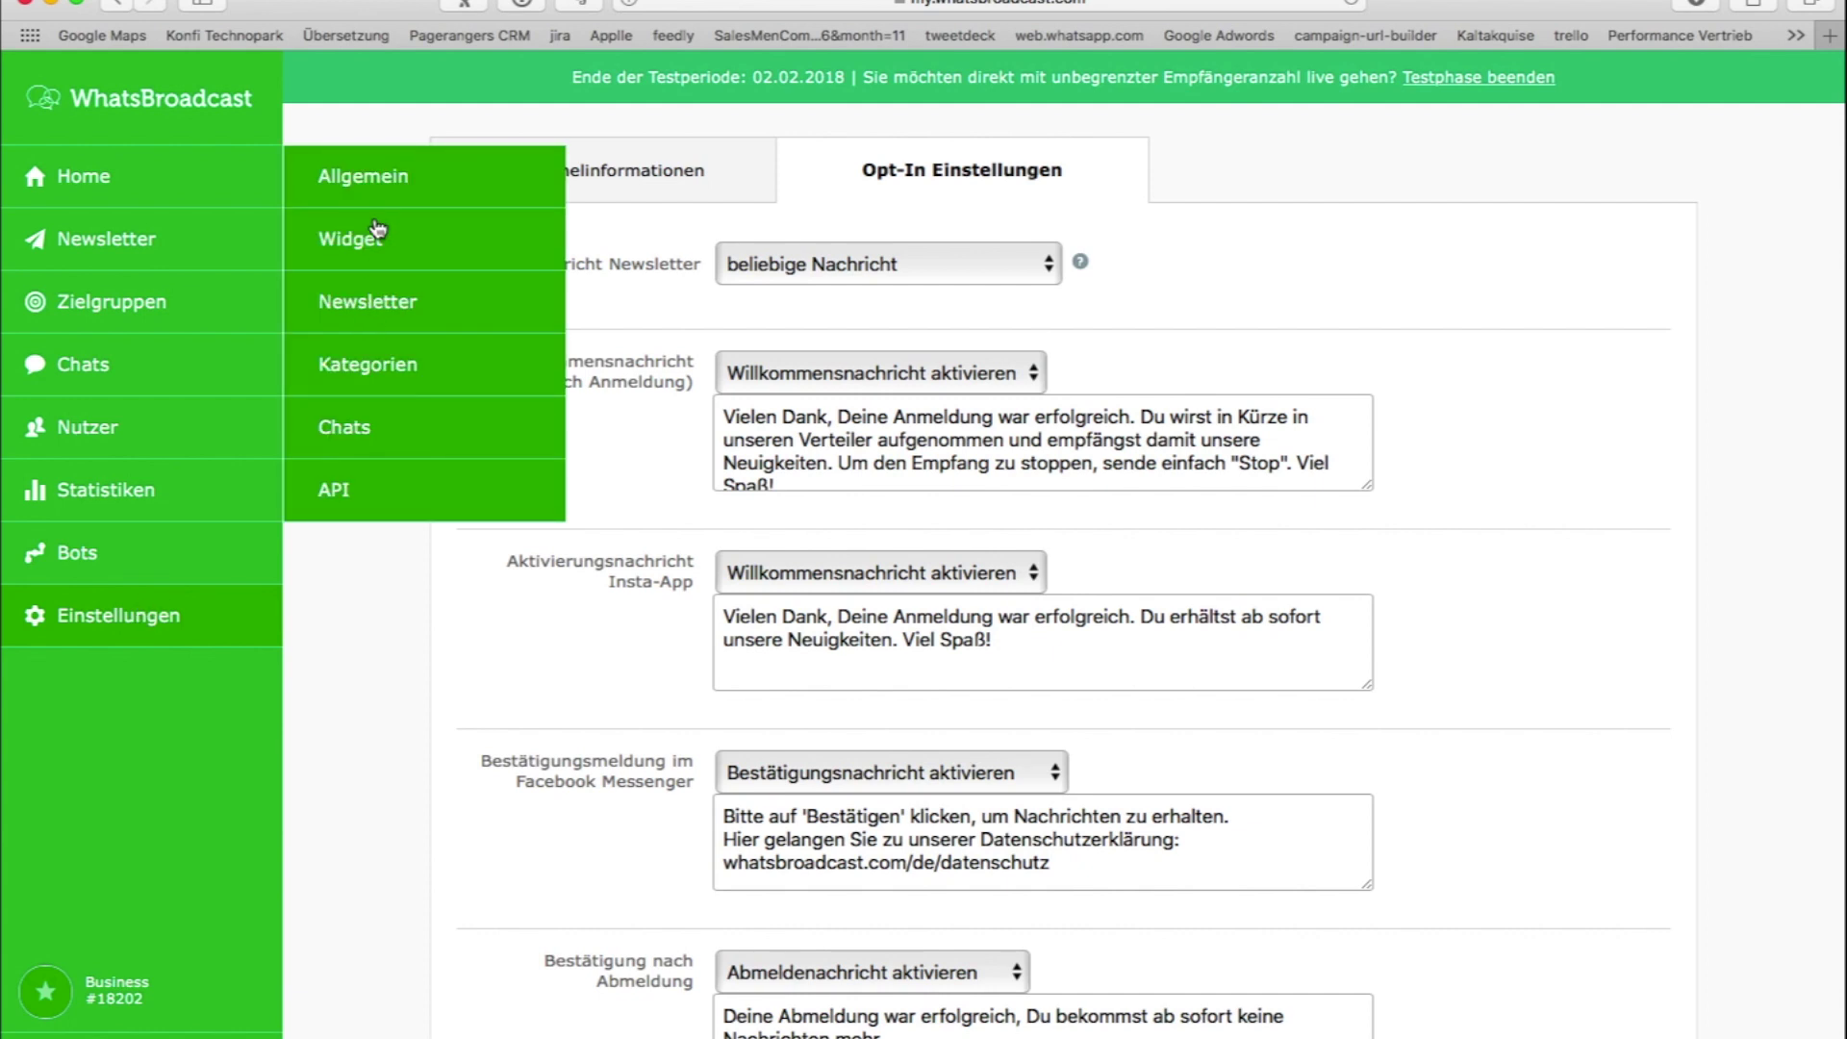
{"action": "left_click", "coordinate": [358, 248]}
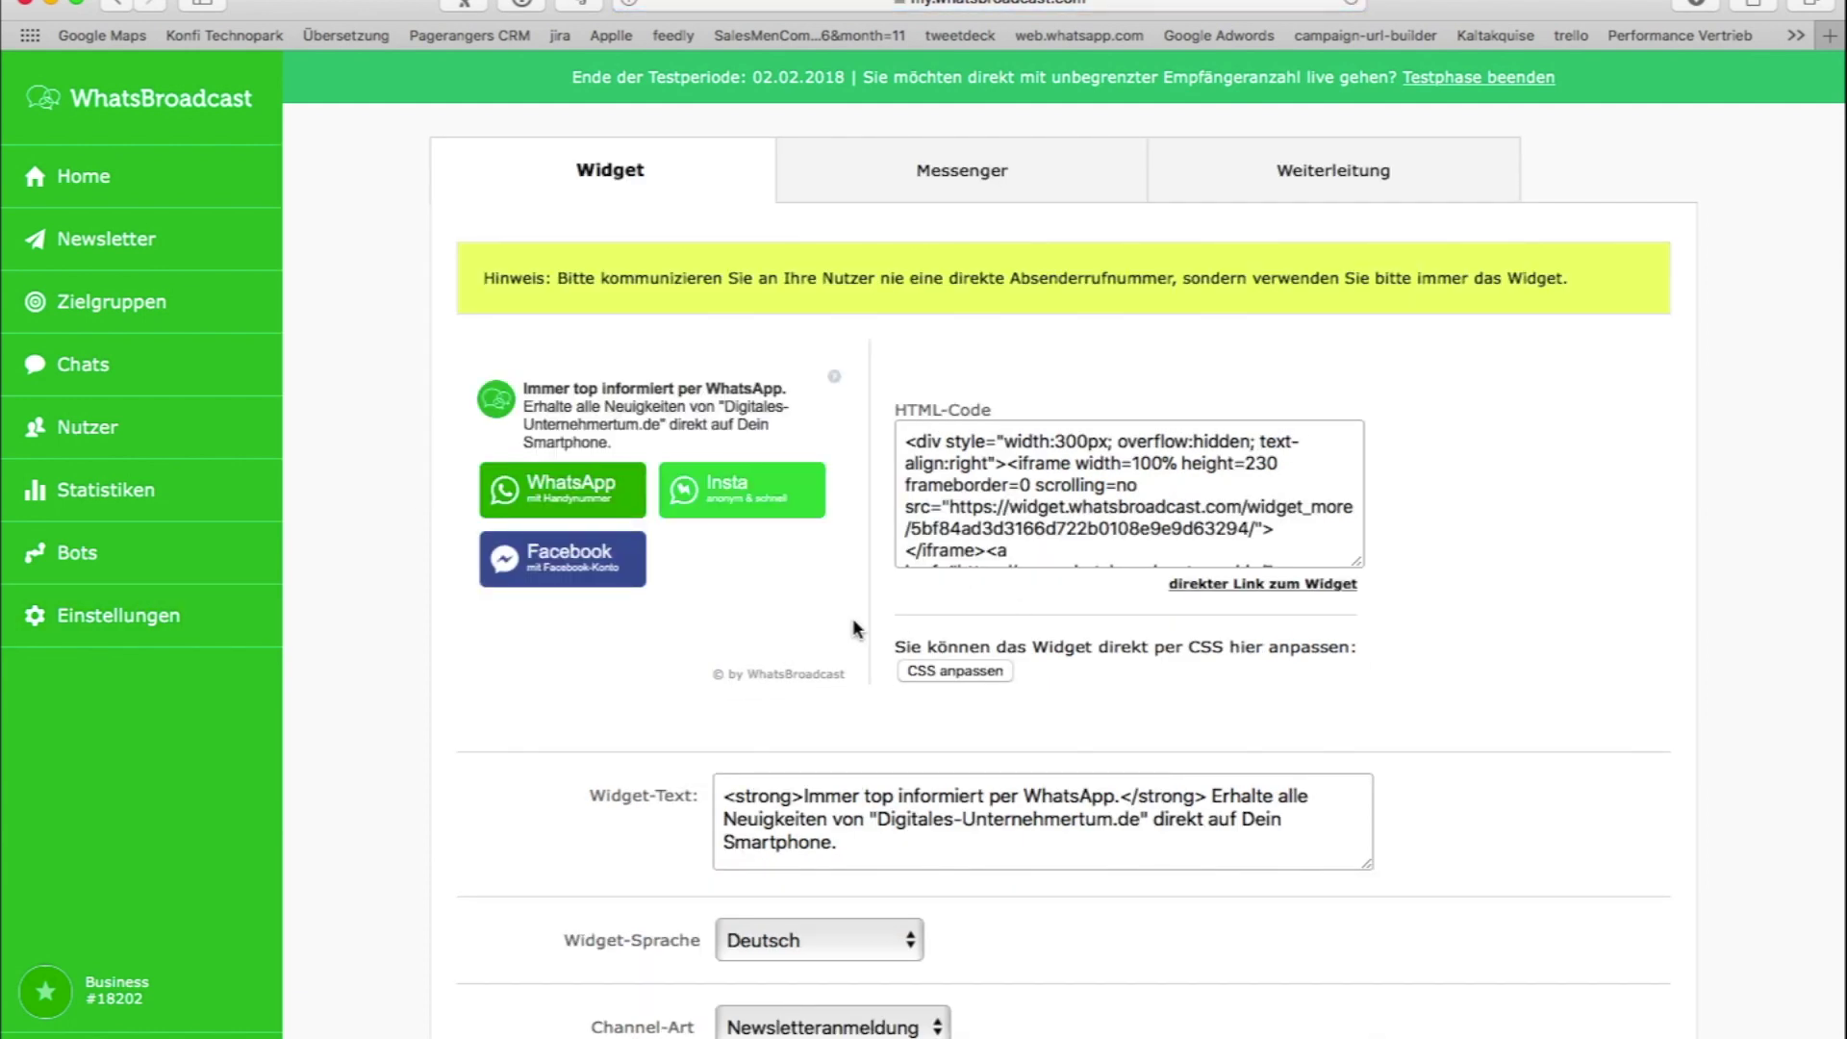
{"action": "scroll", "coordinate": [787, 909], "scroll_direction": "down", "scroll_amount": 3}
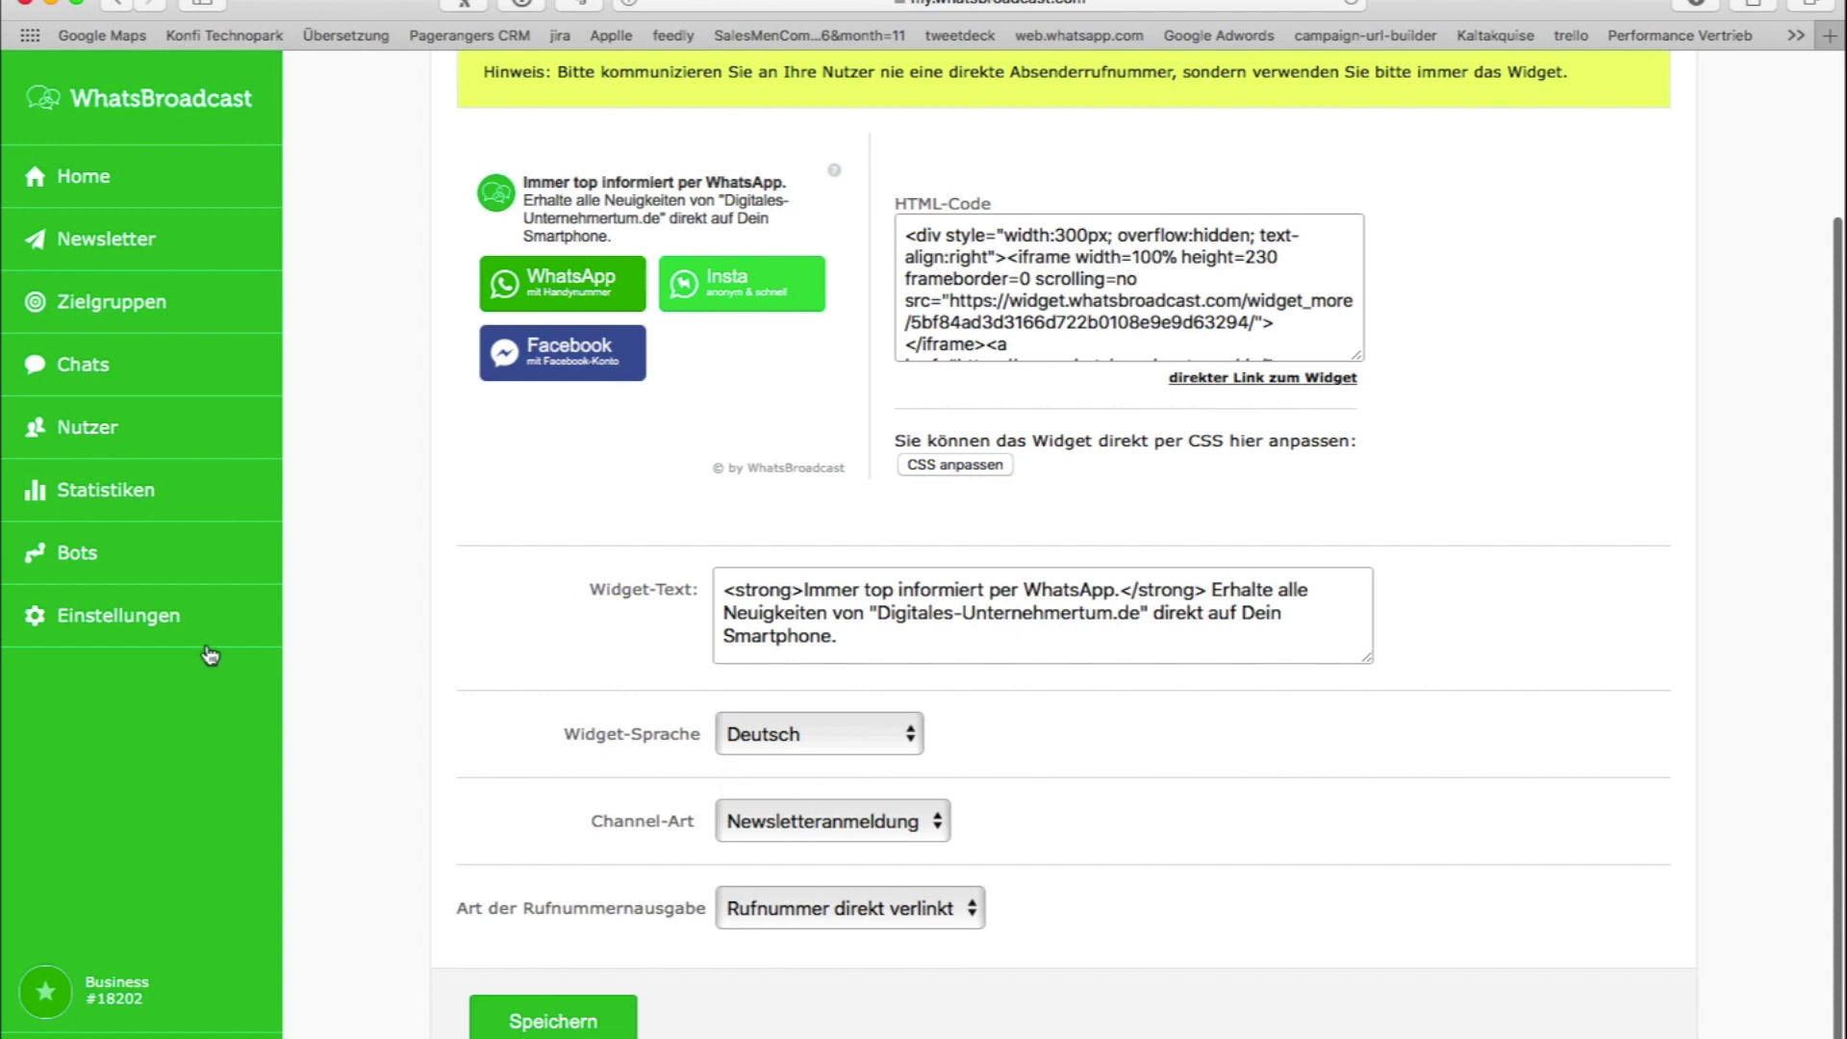
View the channel's API settings with the key and documentation links, and return to the Home dashboard
{"action": "mouse_move", "coordinate": [171, 627]}
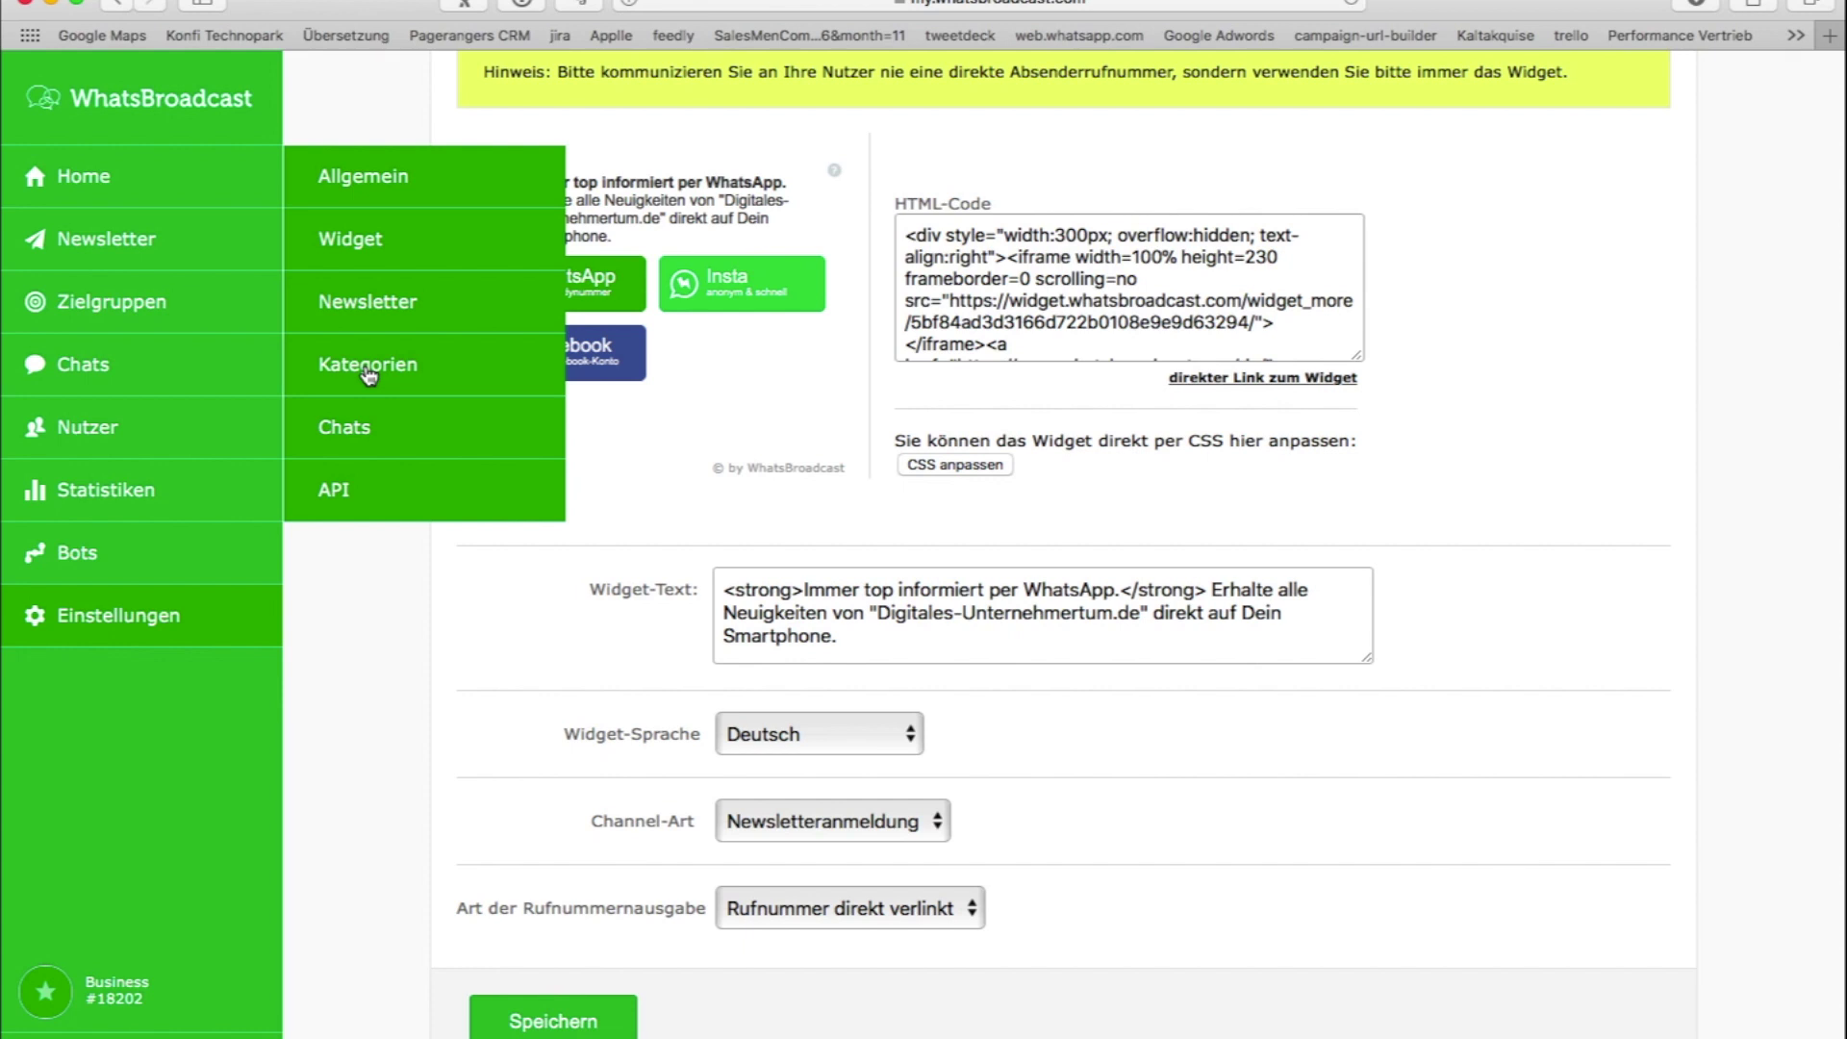
{"action": "left_click", "coordinate": [332, 487]}
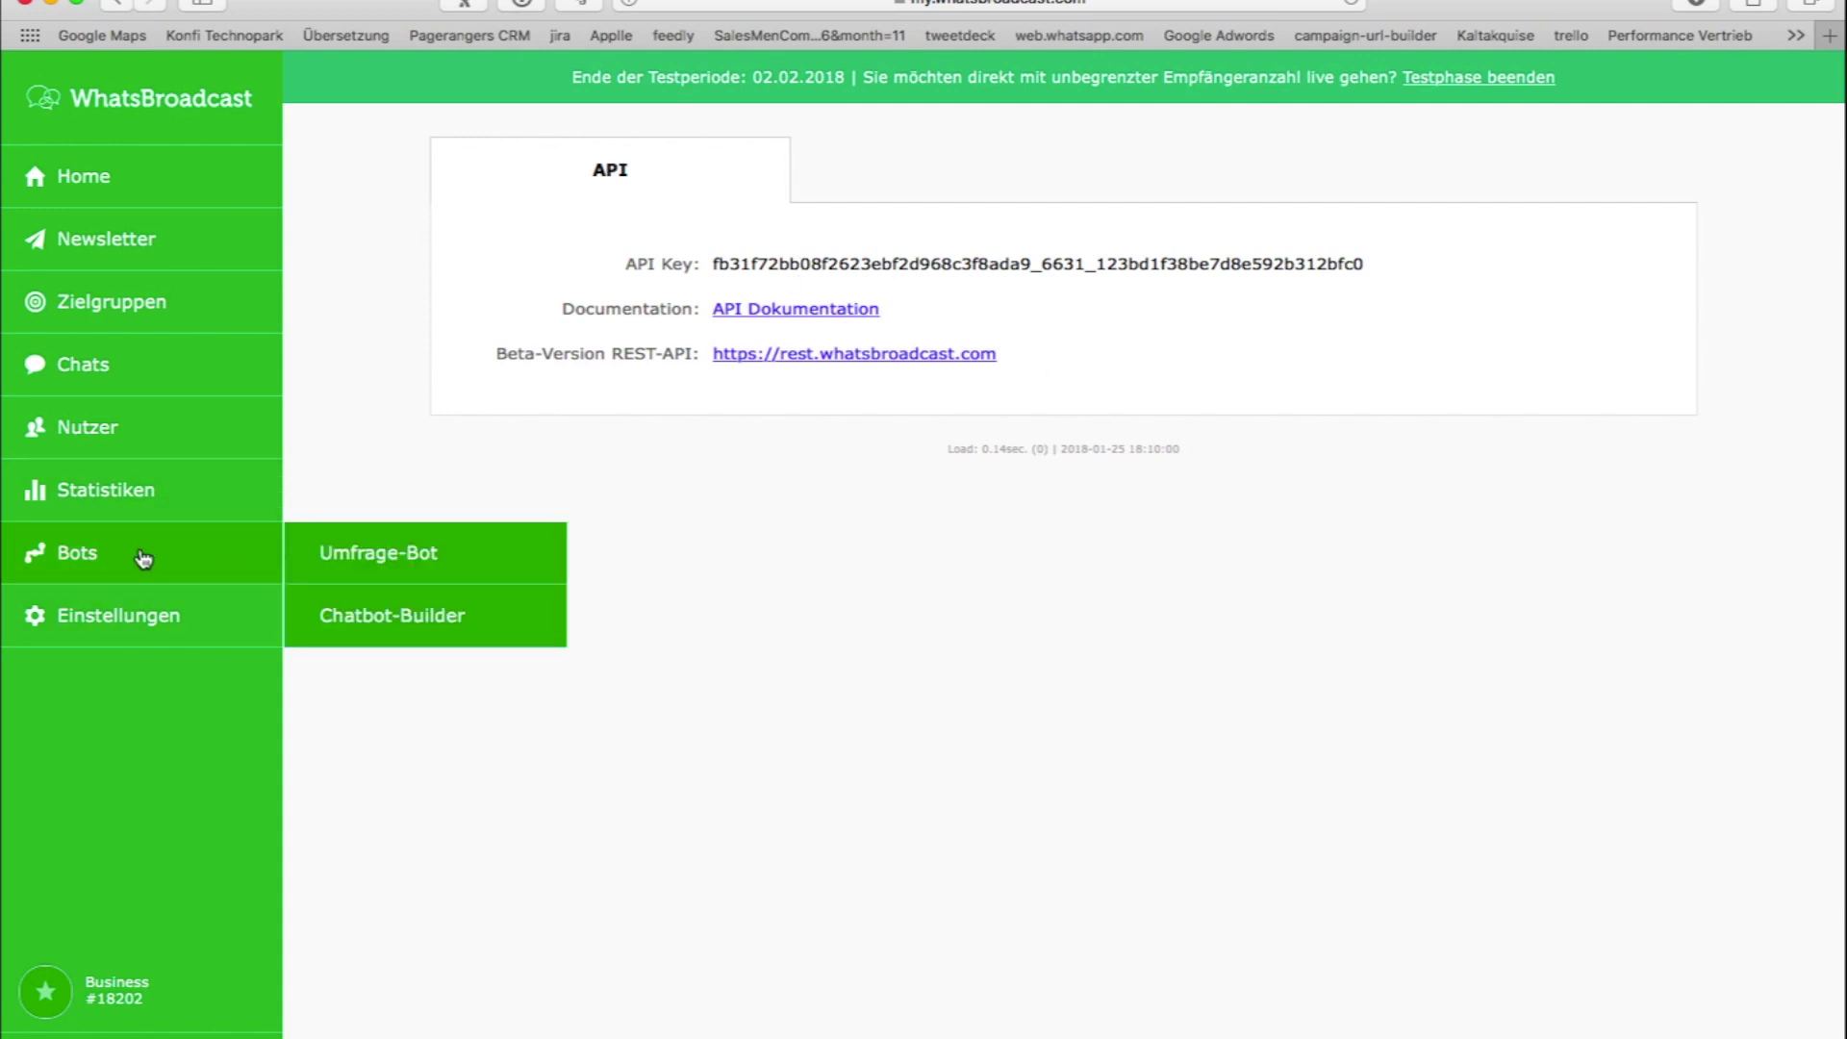
{"action": "mouse_move", "coordinate": [93, 508]}
{"action": "left_click", "coordinate": [106, 181]}
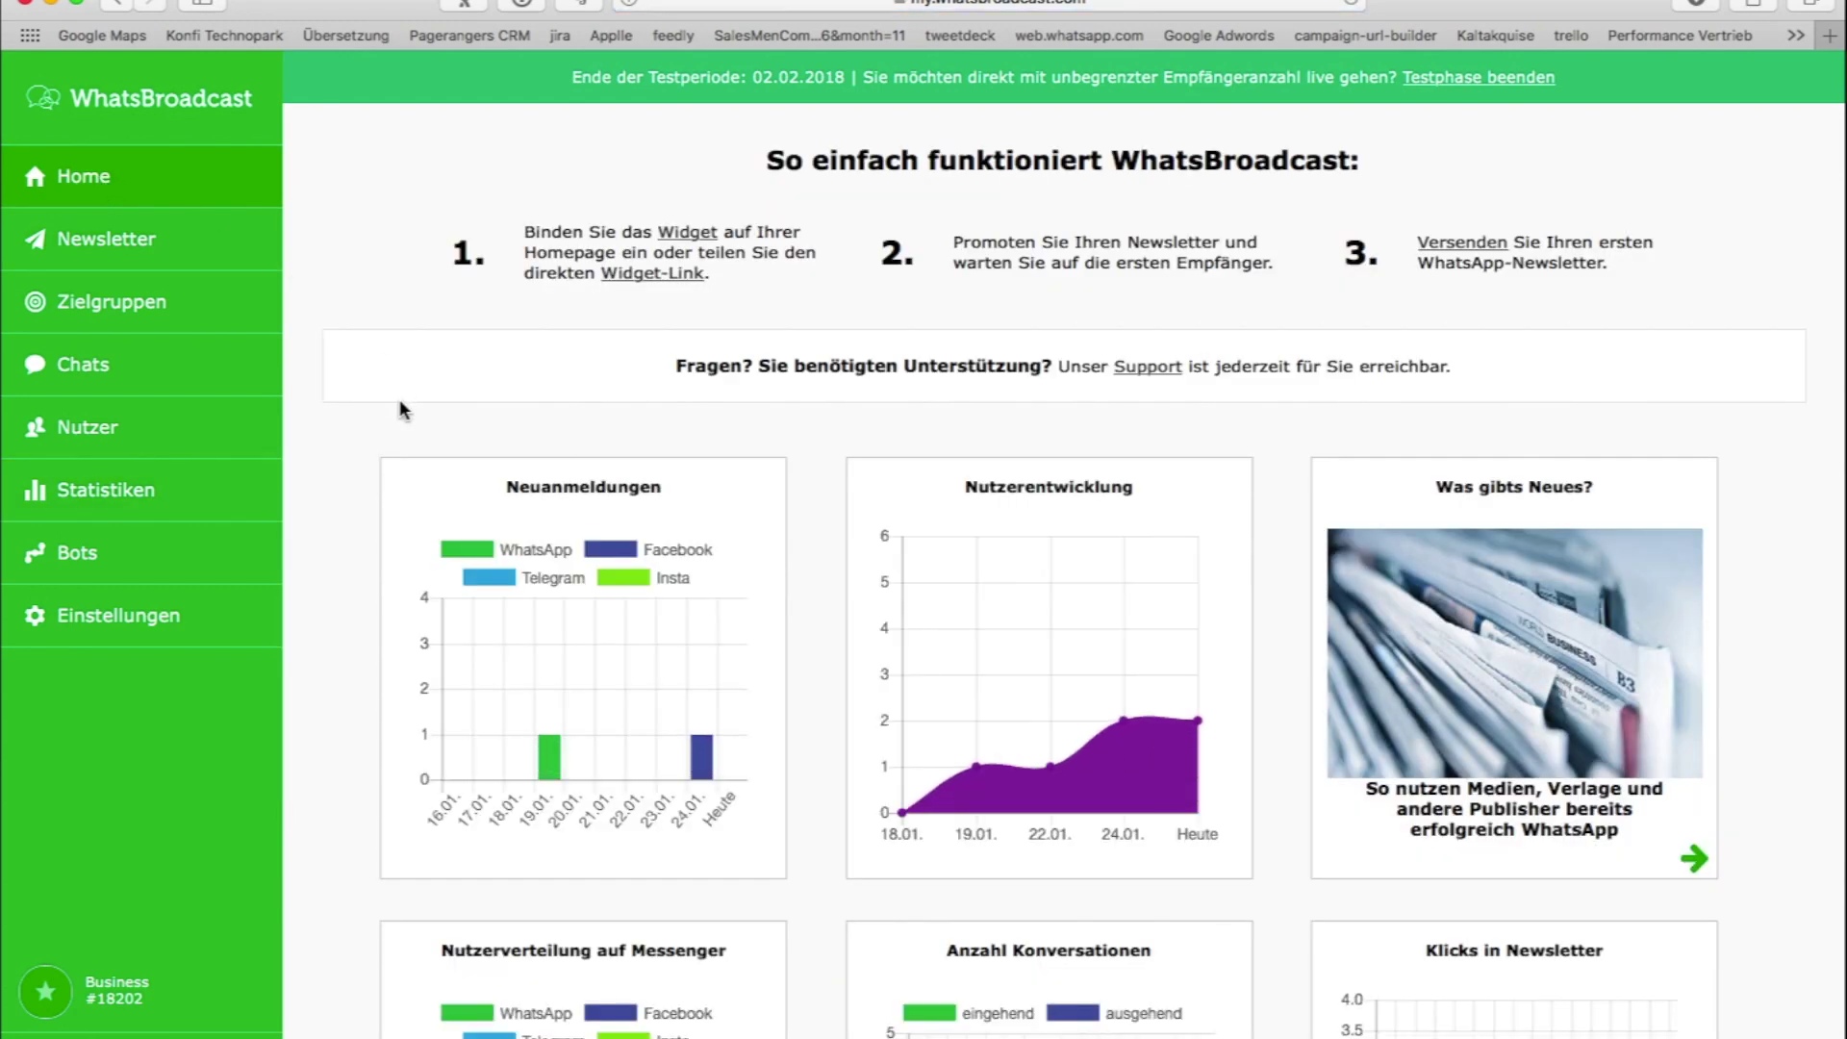